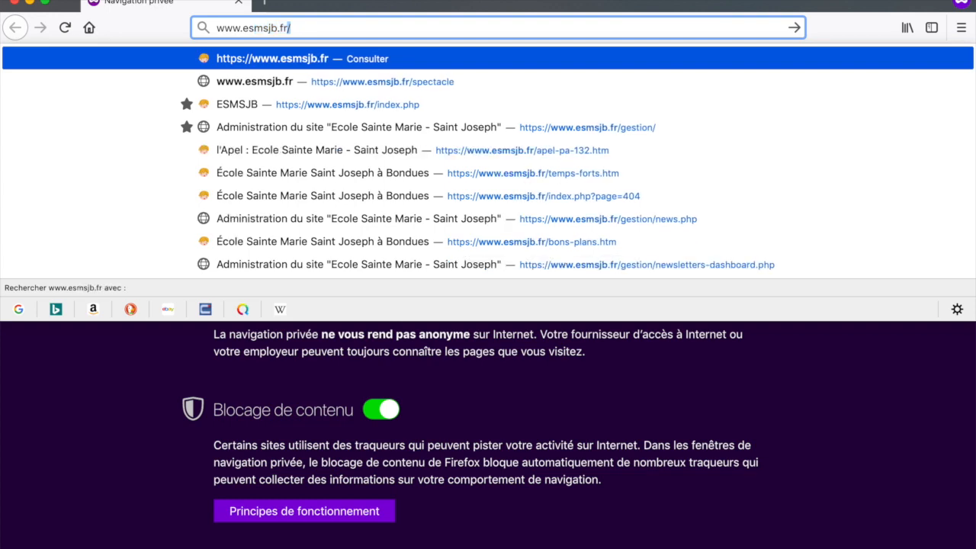
key("Return")
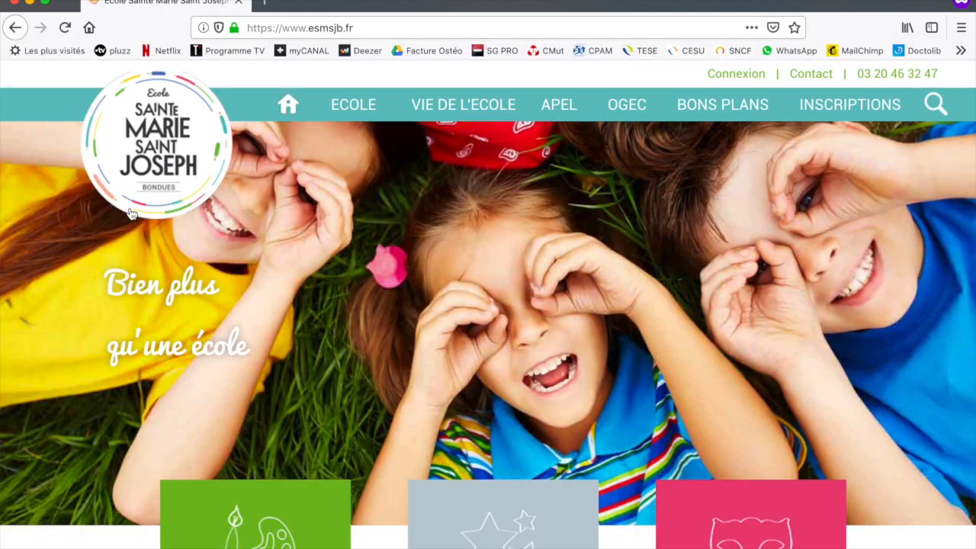
left_click(736, 75)
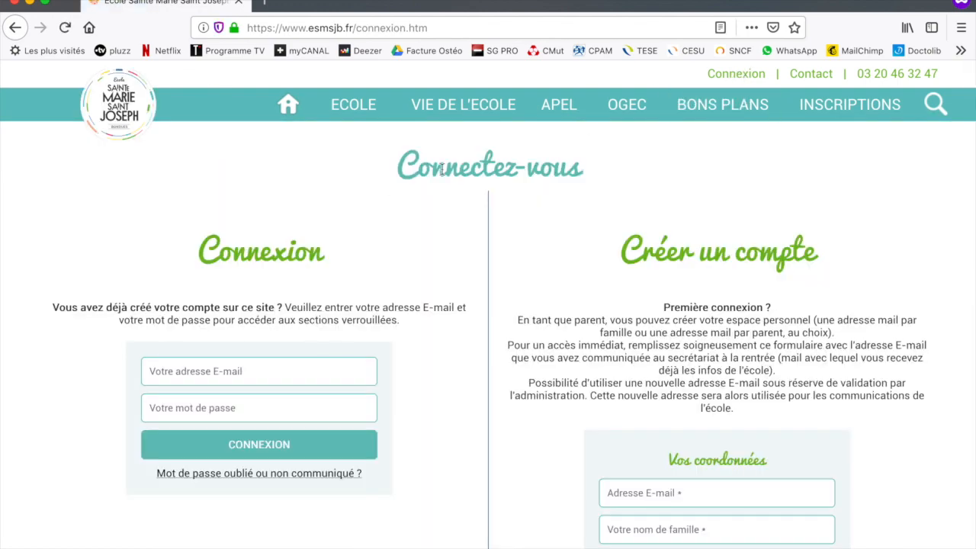
scroll(381, 185, "down", 3)
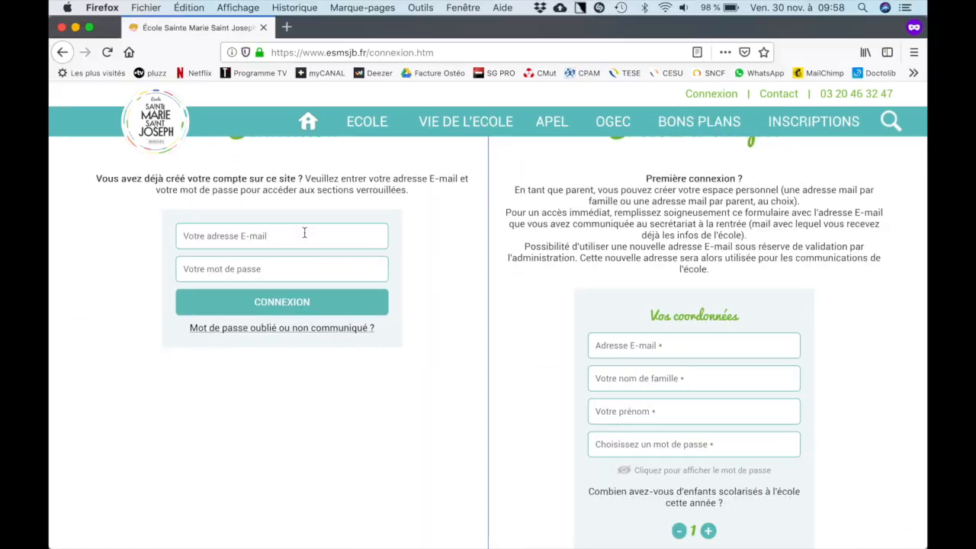
Step: Sign in to the school site by filling the e-mail and password fields from the saved Gmail login
left_click(283, 229)
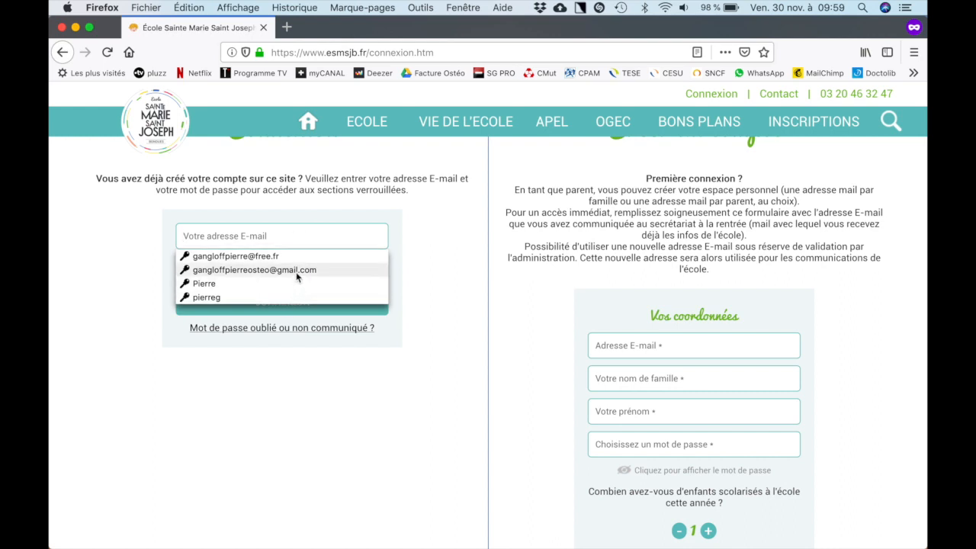
left_click(297, 270)
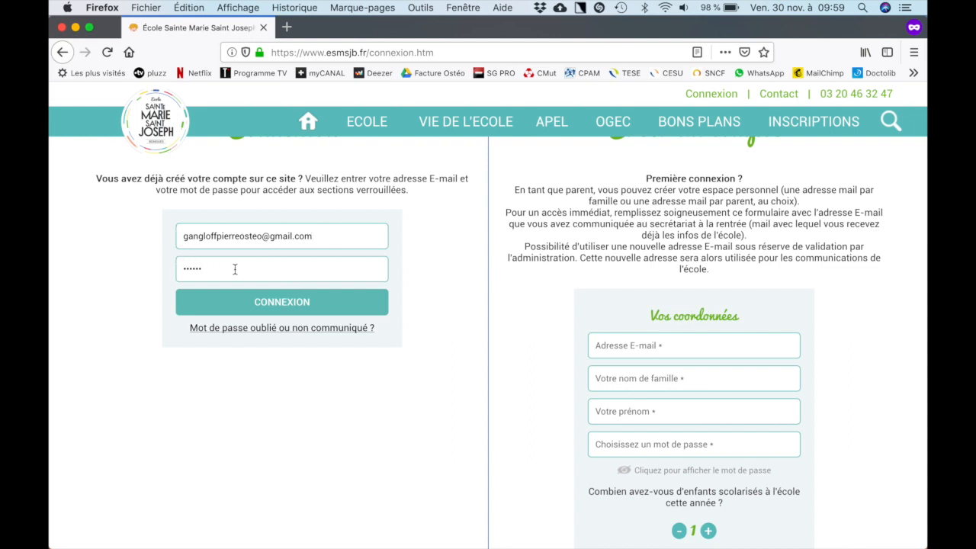
left_click(262, 305)
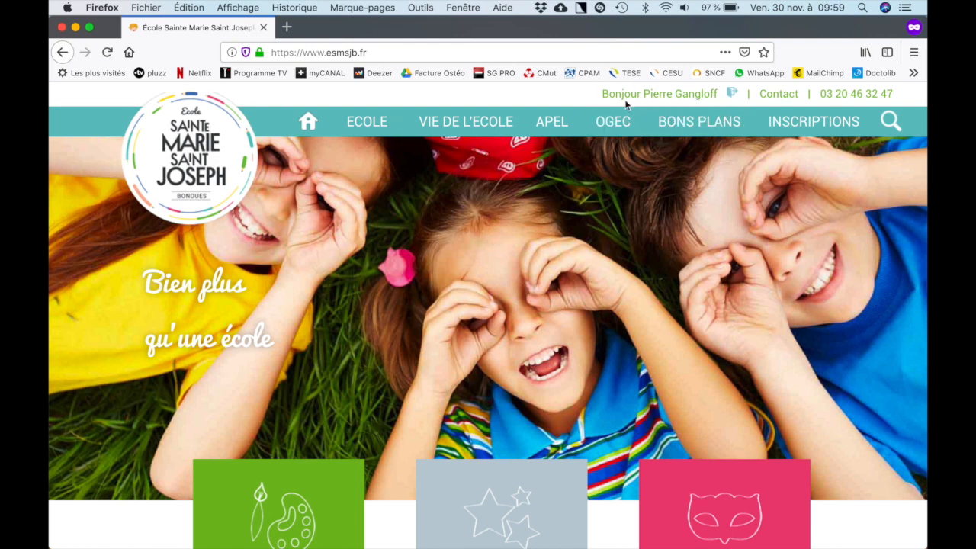
left_click_drag(600, 93, 714, 94)
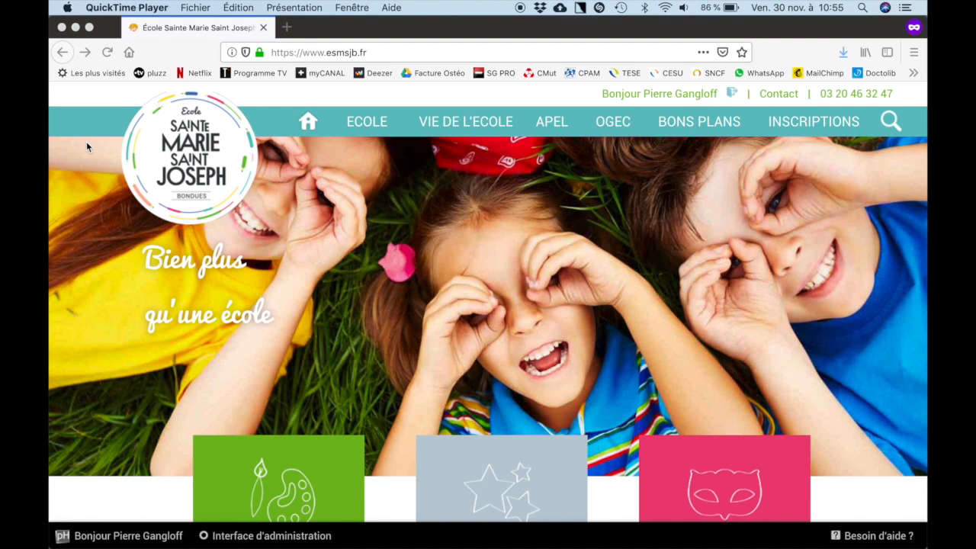
Step: Open the site's administration interface and go to its Articles section
left_click(261, 536)
left_click(233, 538)
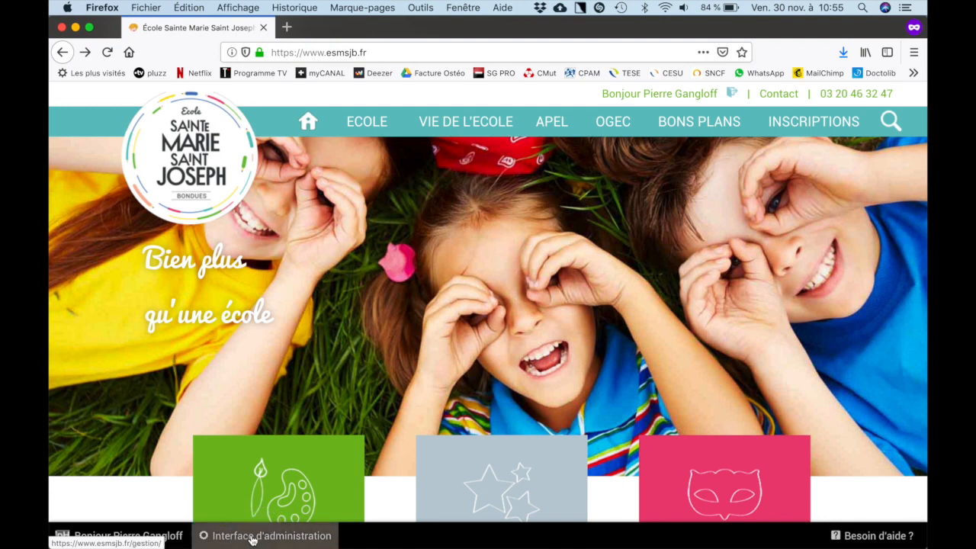
left_click(252, 537)
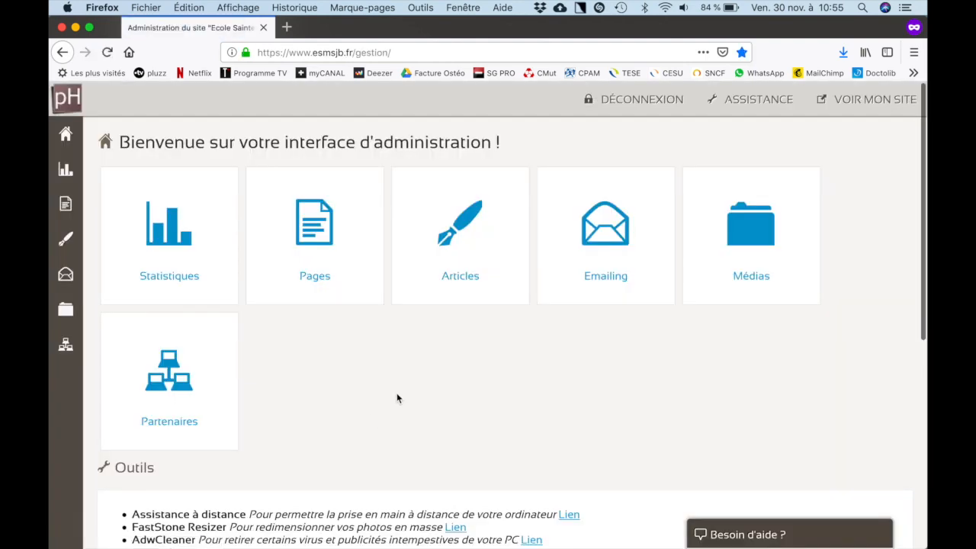
scroll(399, 399, "down", 1)
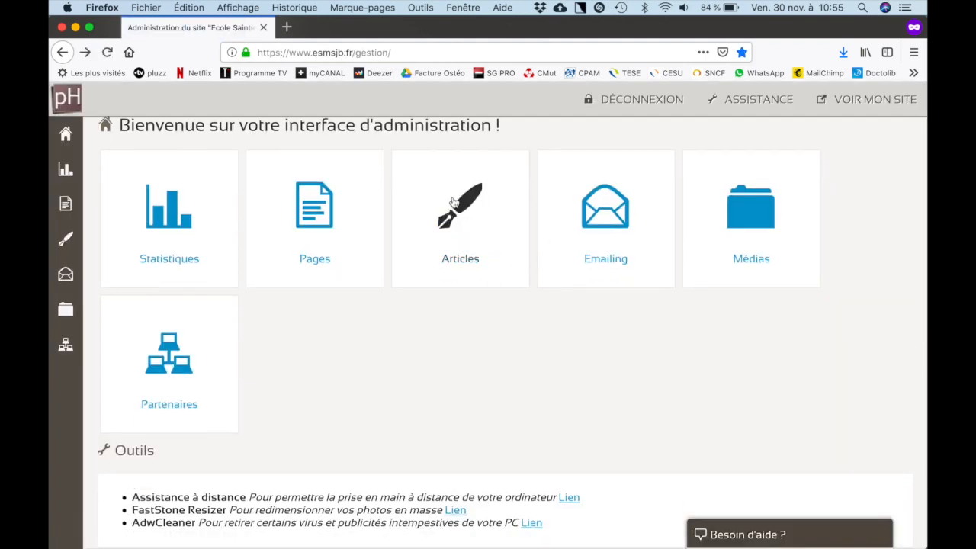
left_click(485, 236)
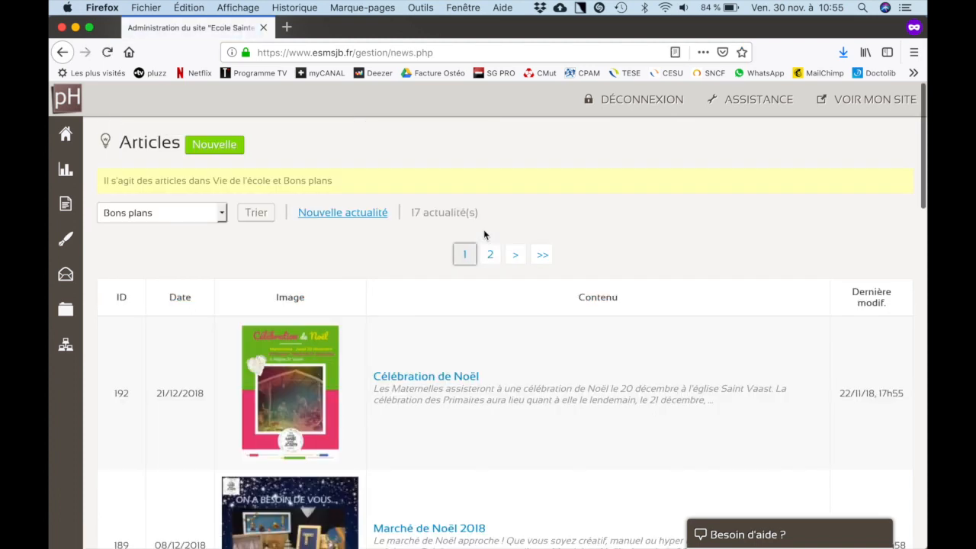
Step: Look through the existing Bons plans articles and start a new article
scroll(484, 235, "down", 3)
scroll(484, 235, "down", 2)
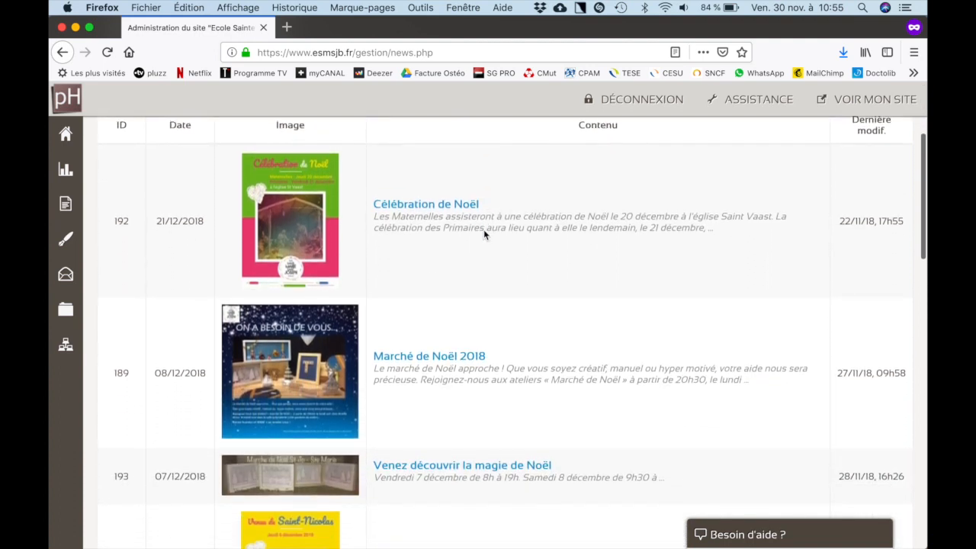
scroll(483, 235, "up", 2)
scroll(483, 235, "up", 3)
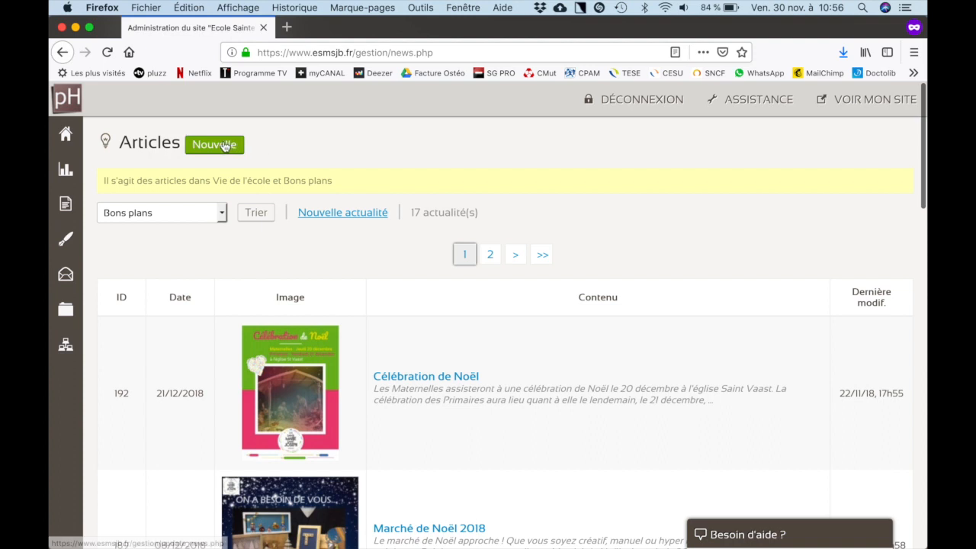
left_click(225, 146)
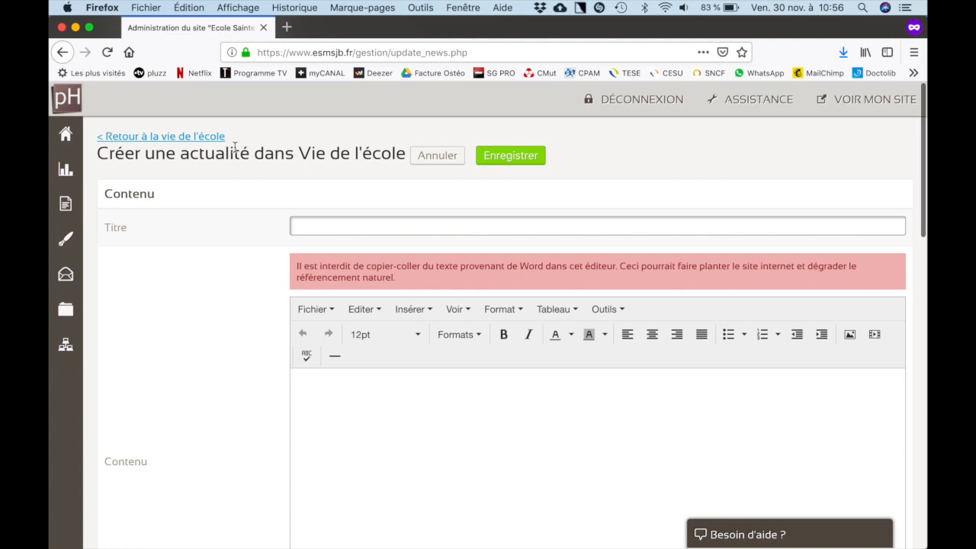
Step: Review the new article's form and set its title to "Inauguration du site internet"
scroll(235, 147, "down", 5)
scroll(234, 147, "down", 5)
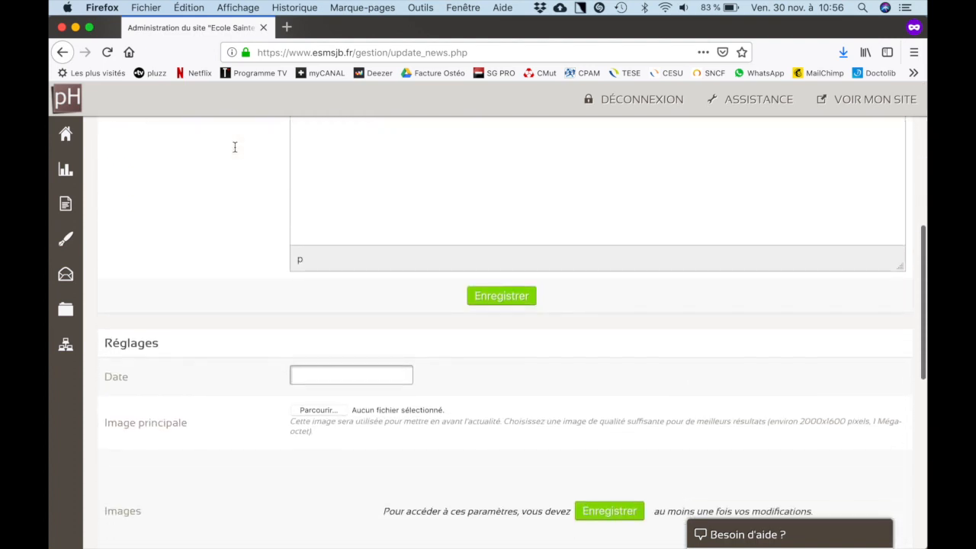
scroll(235, 147, "down", 3)
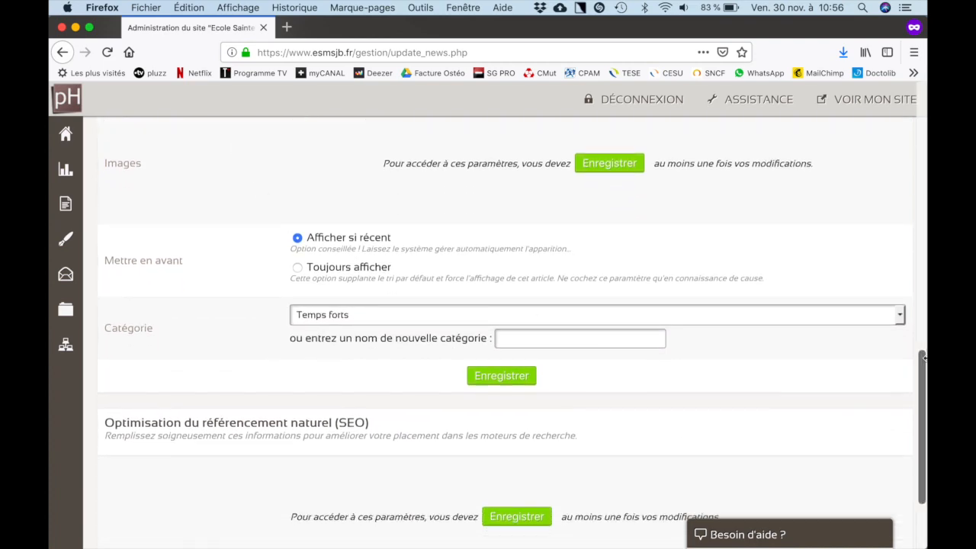
scroll(782, 342, "up", 10)
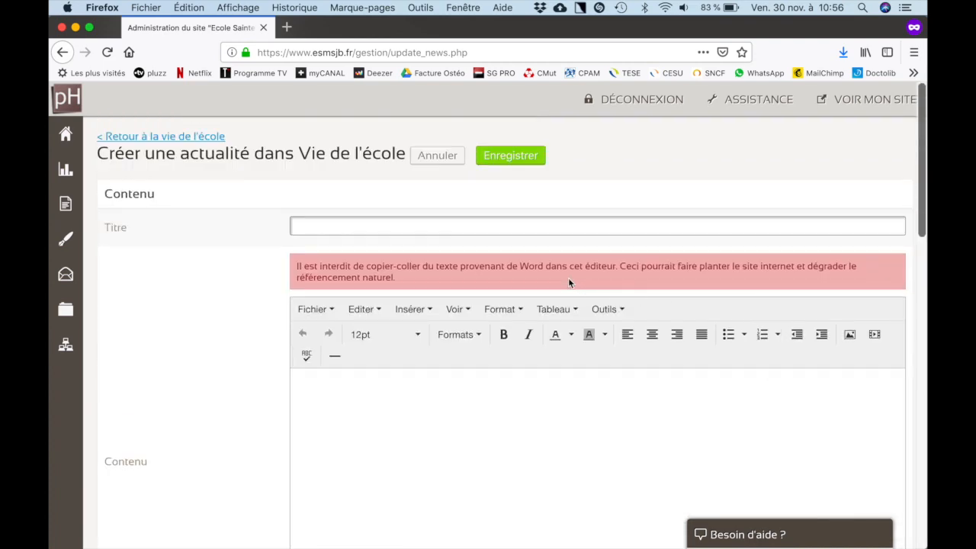
left_click(552, 227)
type("Inaugur")
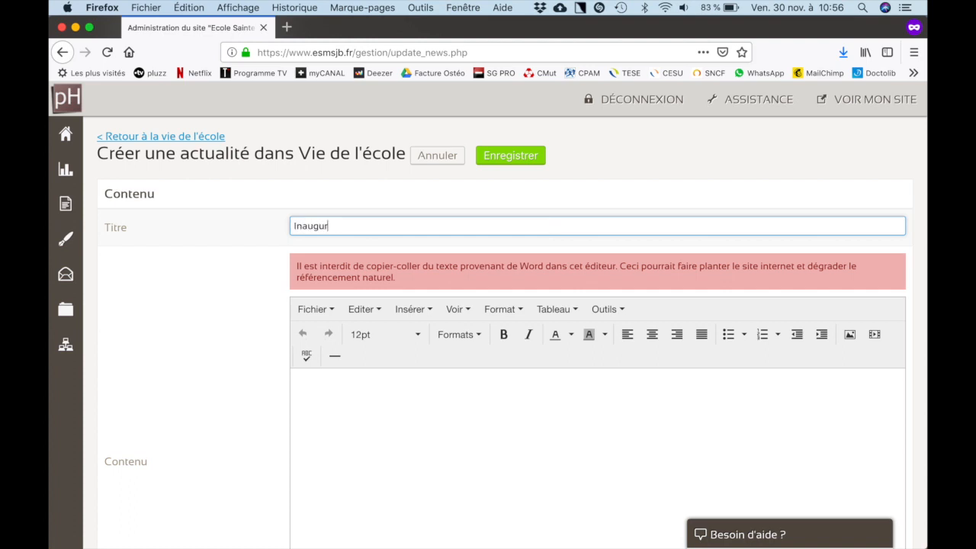
type("ation du site internet")
Step: Write "Bonjour, le comité de pilotage est heureux de vous présenter son nouveau site internet..." as the content, bolding from "son" onward
left_click(497, 417)
type("Bonjour, le comité de pilotage est heureux de vous présenter son nouveau site internet")
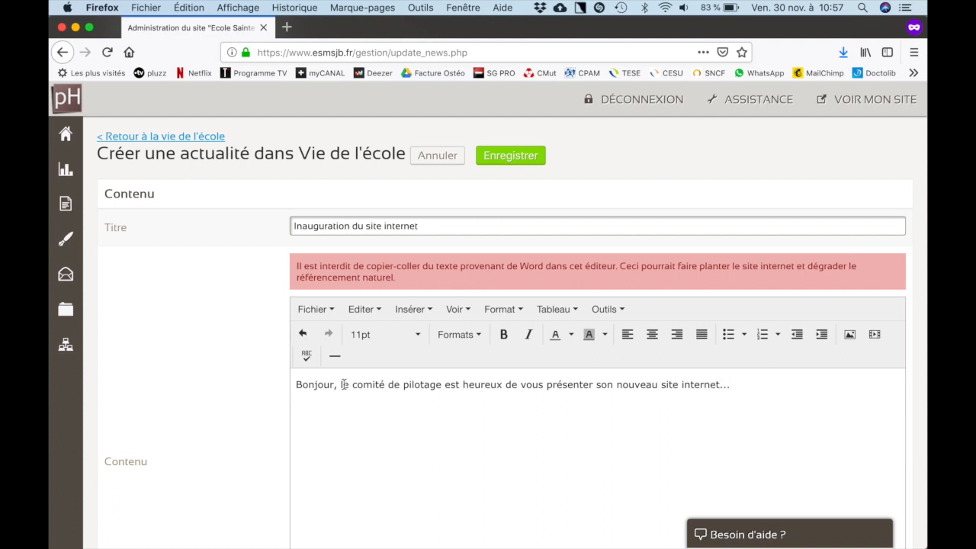
left_click_drag(596, 385, 730, 384)
left_click(503, 334)
double_click(316, 384)
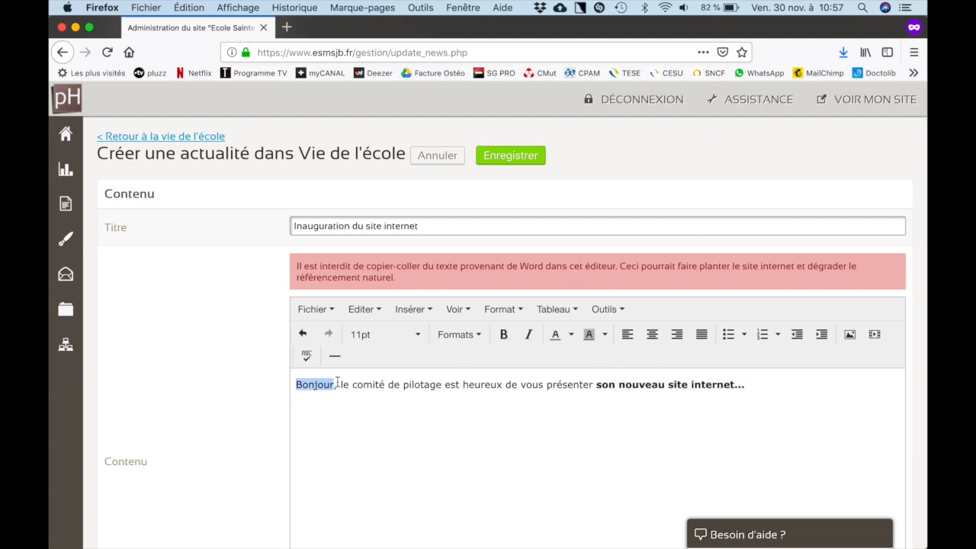
Step: Add a second paragraph reading "A très vite." below the first sentence of the article
left_click(494, 451)
type("A très vite")
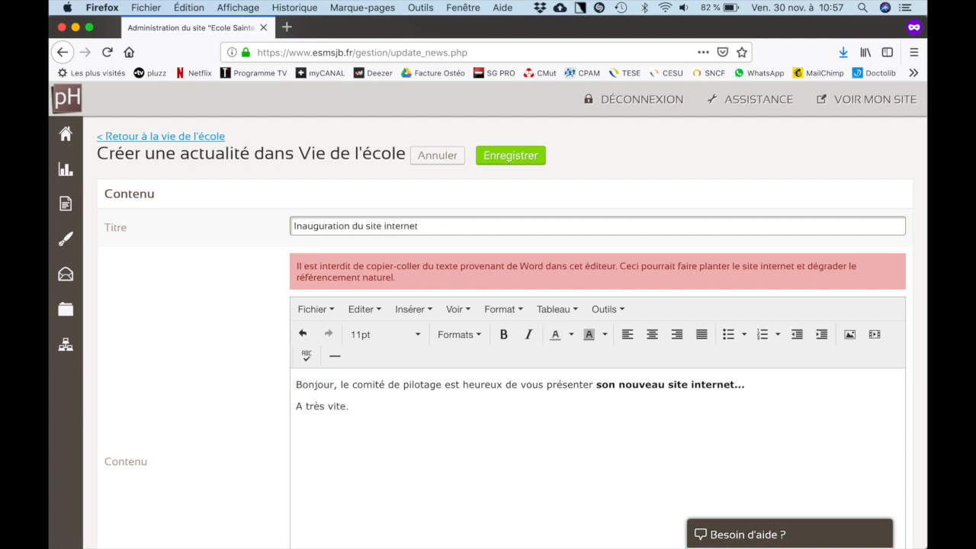
type(".")
Step: Set the article's date to 30 November 2018 in its settings
scroll(503, 343, "down", 5)
scroll(349, 366, "down", 3)
left_click(345, 366)
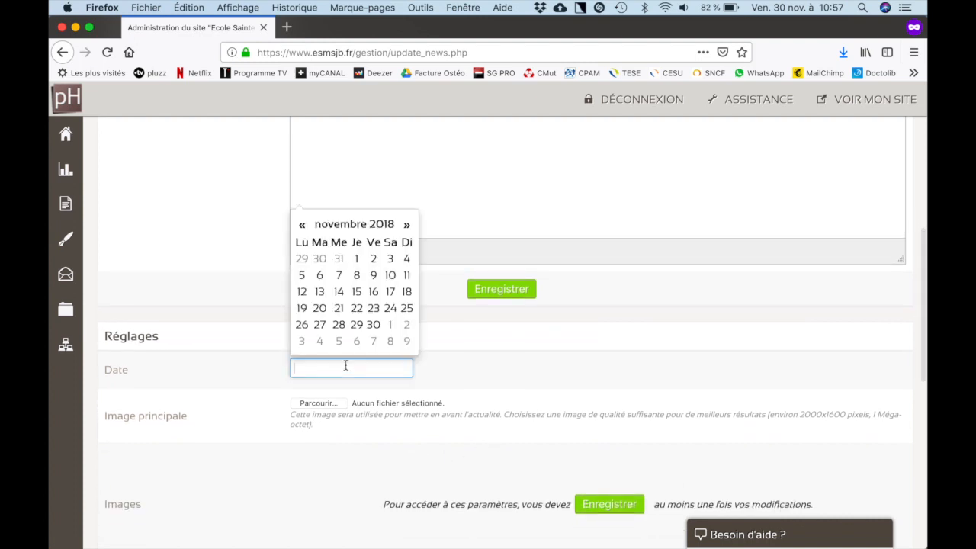
left_click(373, 324)
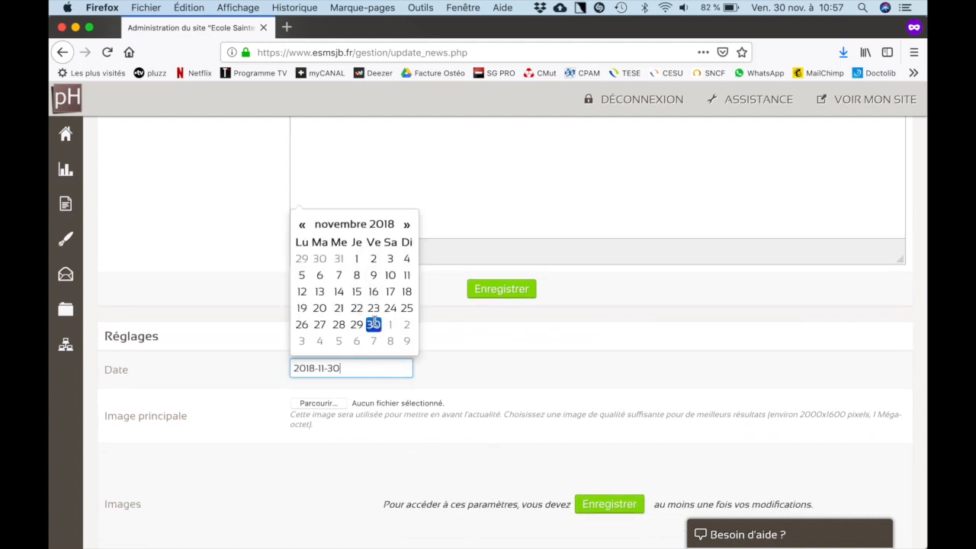
Step: Choose "bandeau mails.pdf" from the Bureau folder as the article's main image
left_click(335, 404)
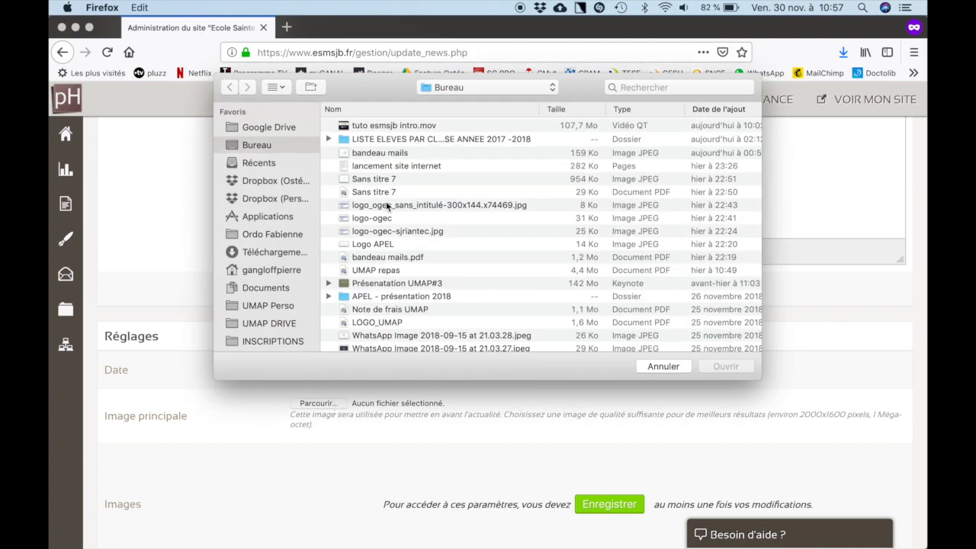
left_click(379, 258)
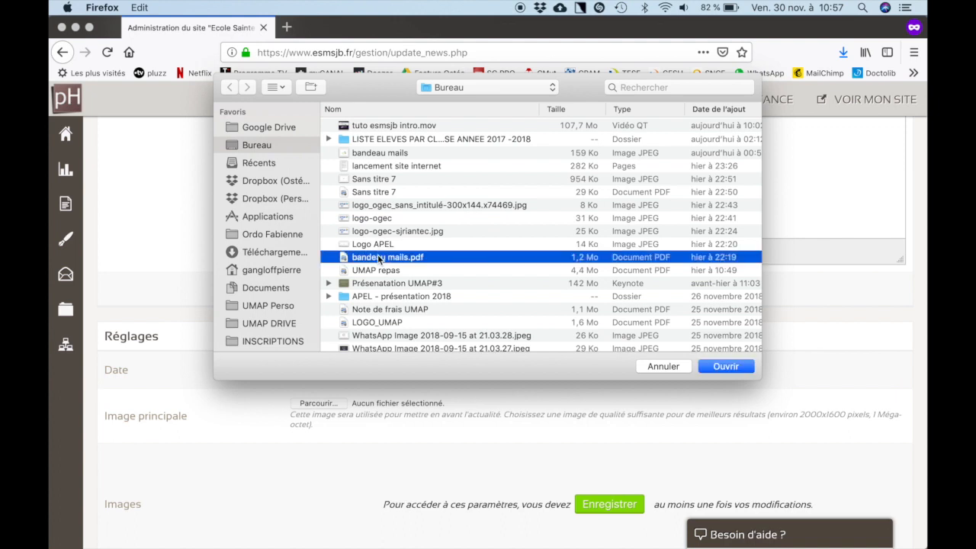
left_click(717, 366)
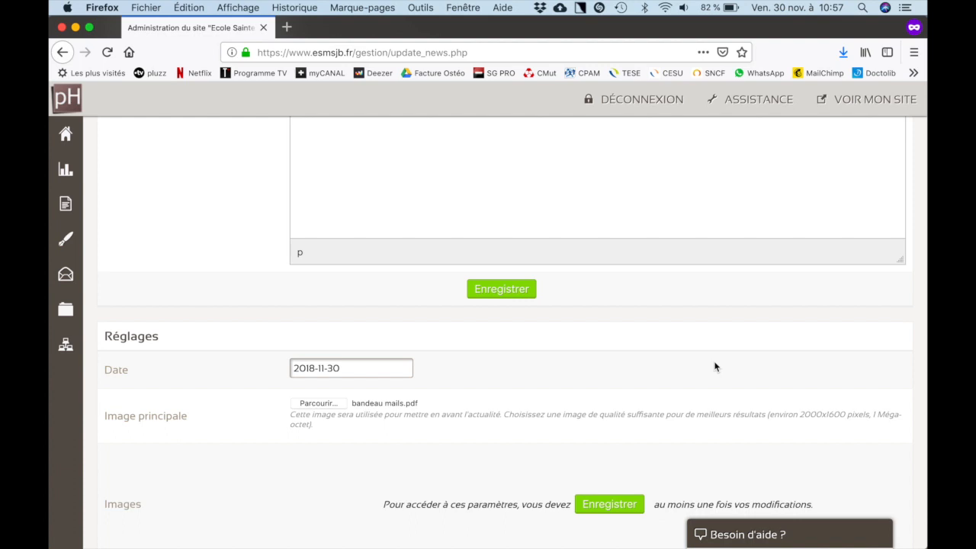
Step: Choose Temps forts as the article's category and save the article
scroll(715, 366, "down", 3)
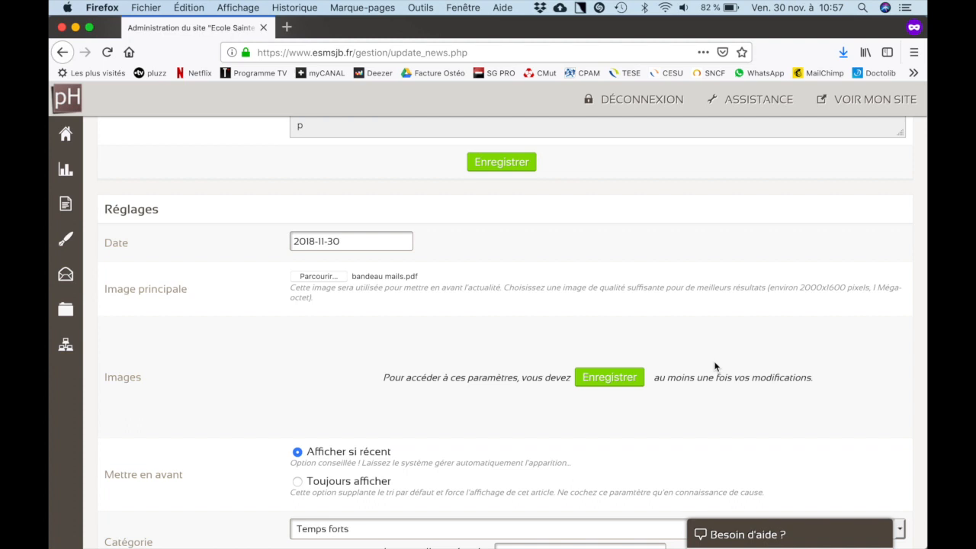
scroll(715, 367, "down", 5)
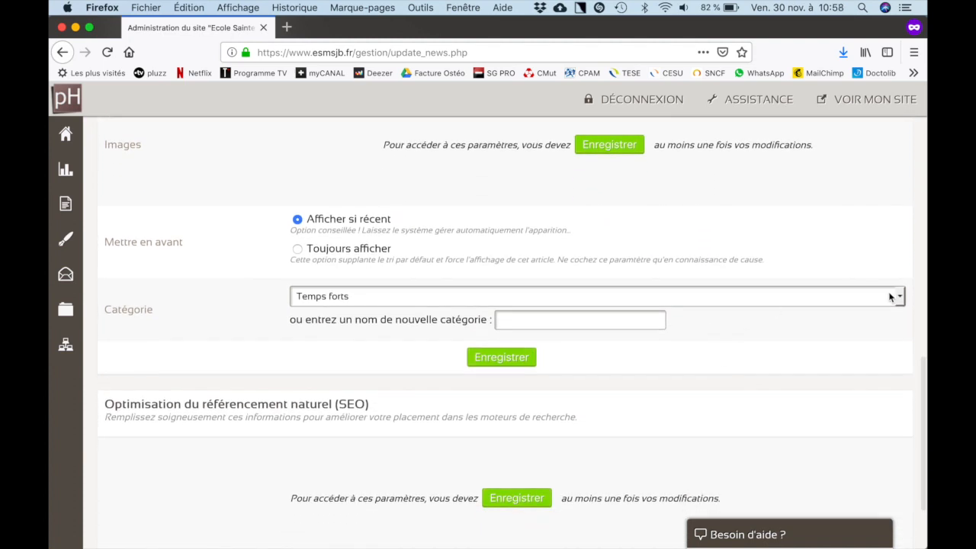
left_click(898, 297)
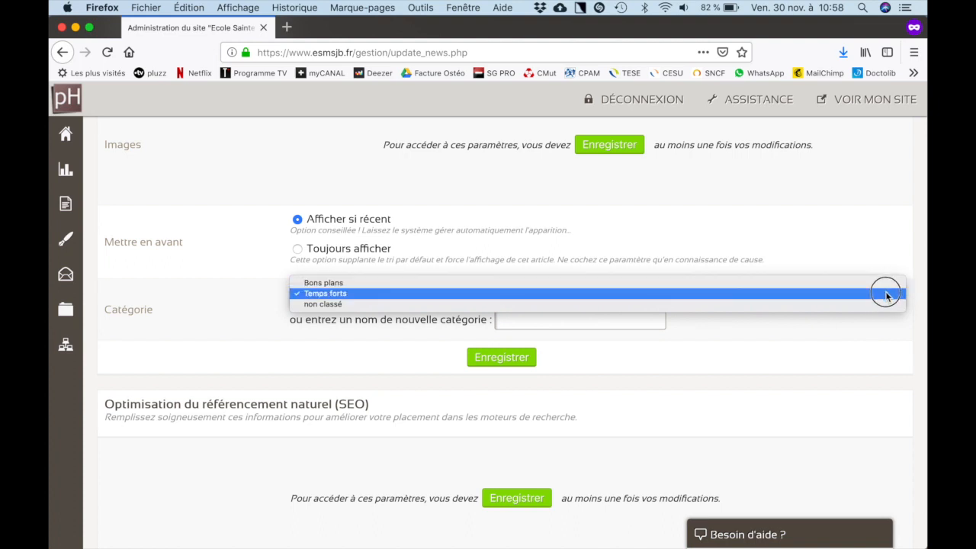
left_click(886, 294)
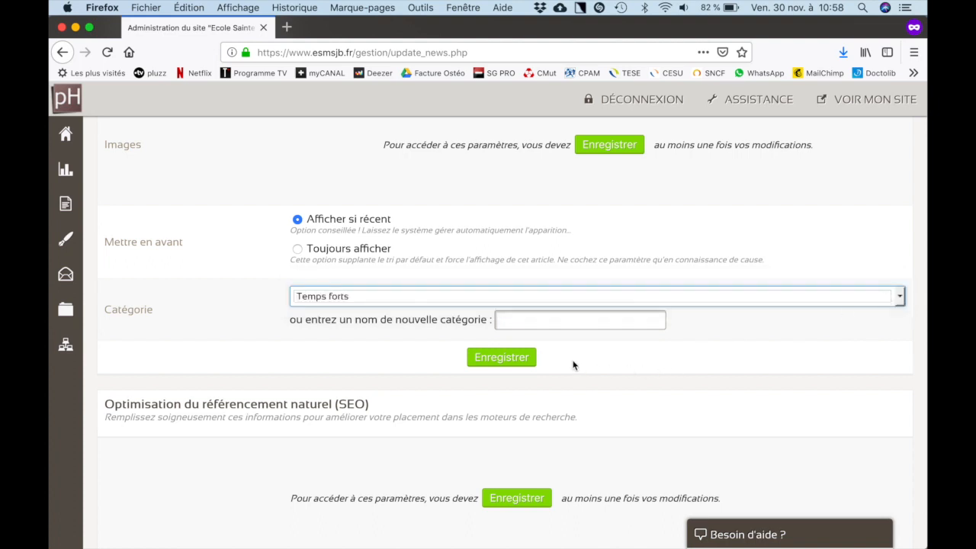
scroll(575, 363, "down", 3)
scroll(573, 364, "up", 2)
left_click(515, 338)
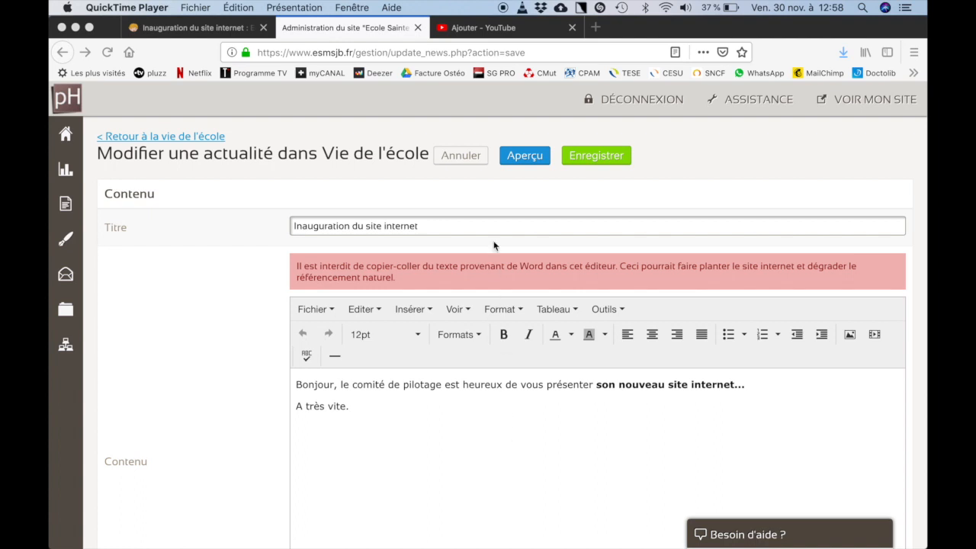
Step: Preview the saved article on the public site and reopen it for editing
left_click(524, 161)
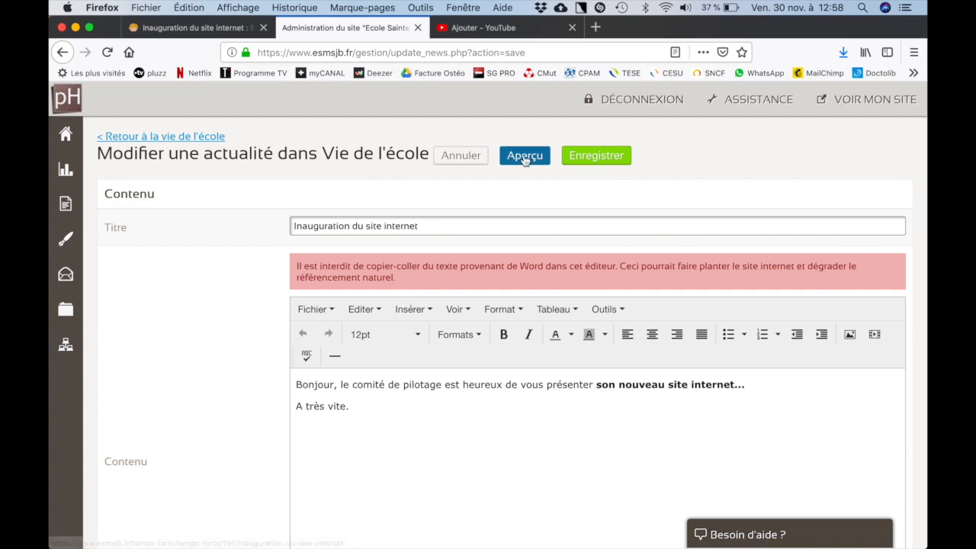
left_click(525, 157)
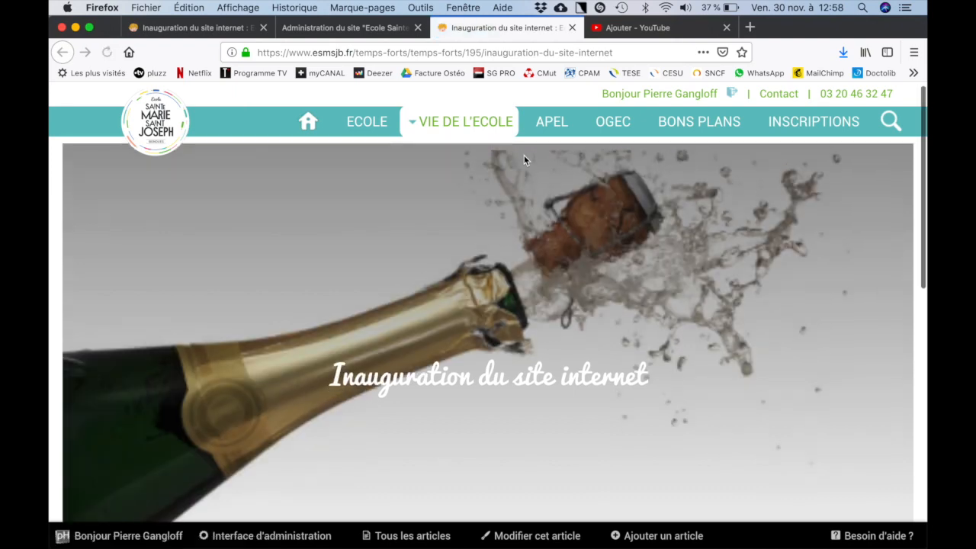
scroll(523, 155, "down", 5)
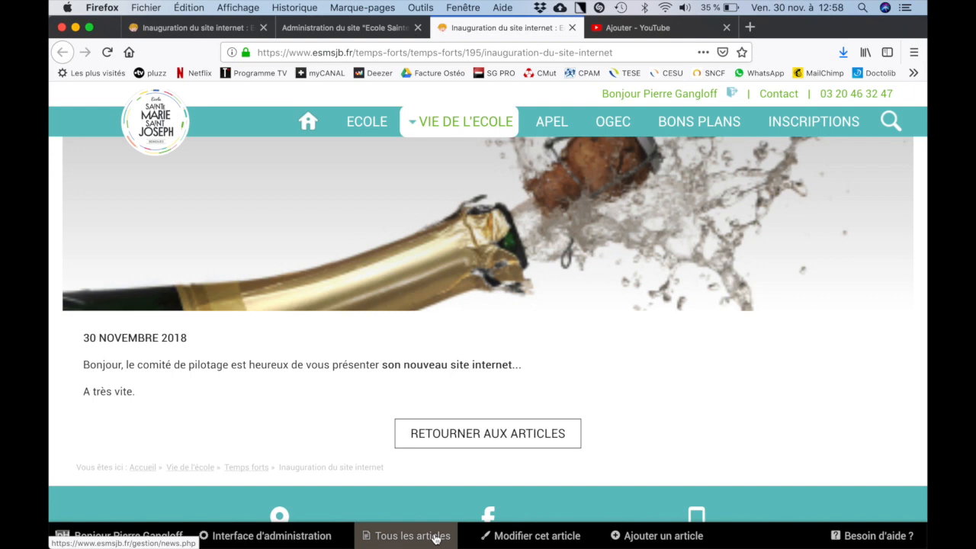
left_click(512, 541)
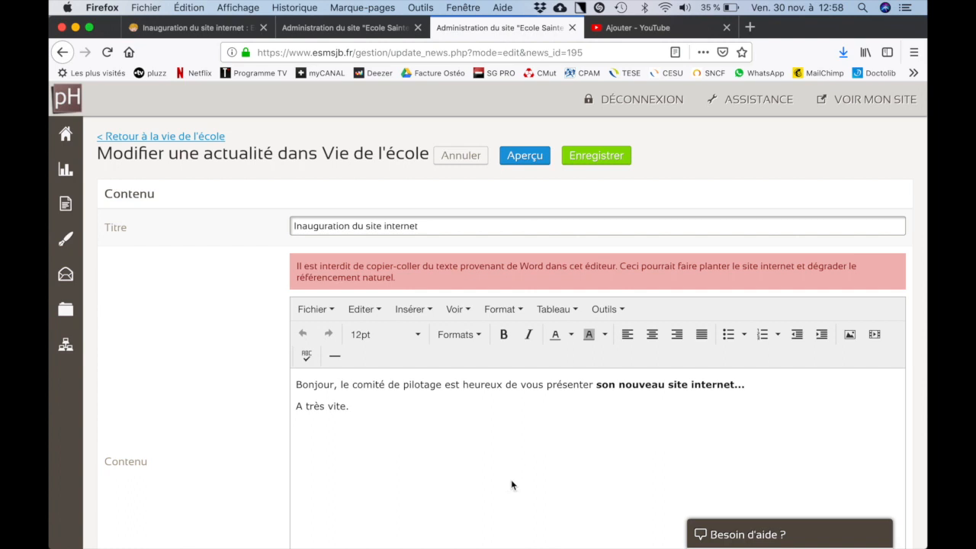
Step: Add the line "Il sera accessible à partir de 17h." between the article's introductory sentence and "A très vite."
scroll(511, 467, "down", 3)
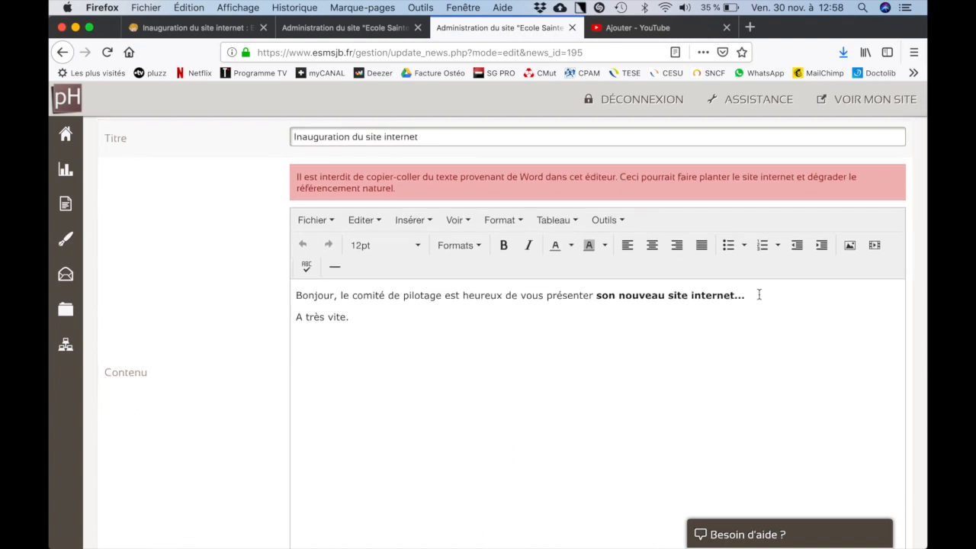
left_click(751, 295)
key("Return")
type("Il")
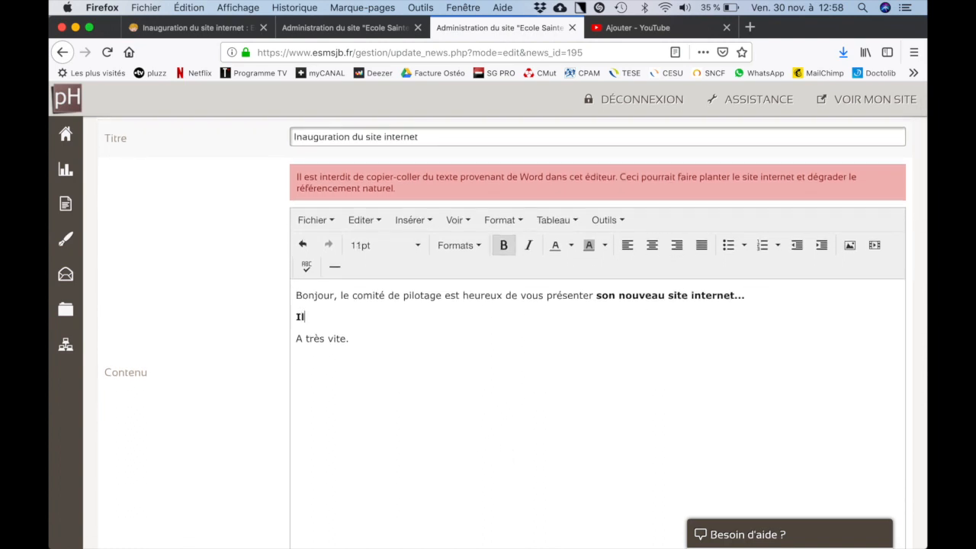
type(" sera accessible à partir de 17h.")
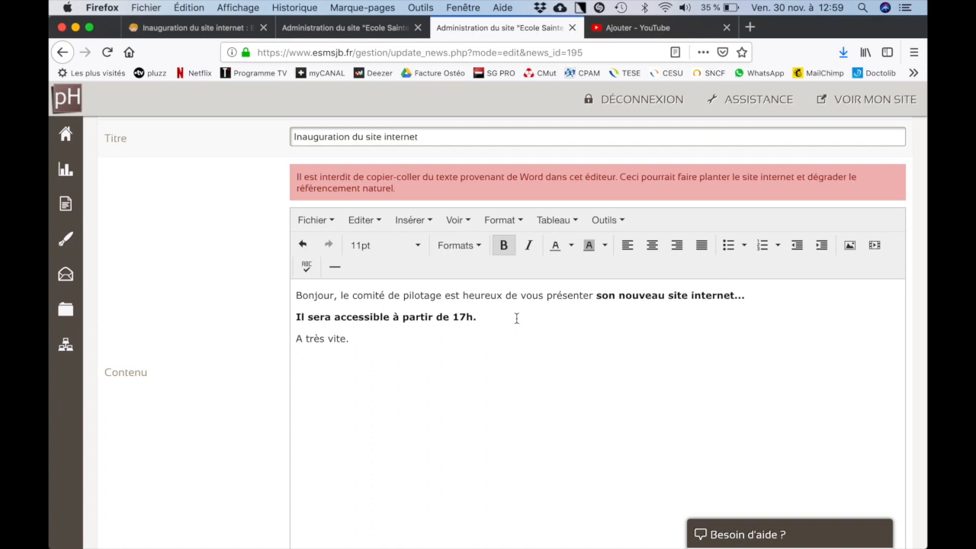
Step: Remove the bold from the line "Il sera accessible à partir de 17h." and colour its text blue
left_click_drag(516, 319, 296, 316)
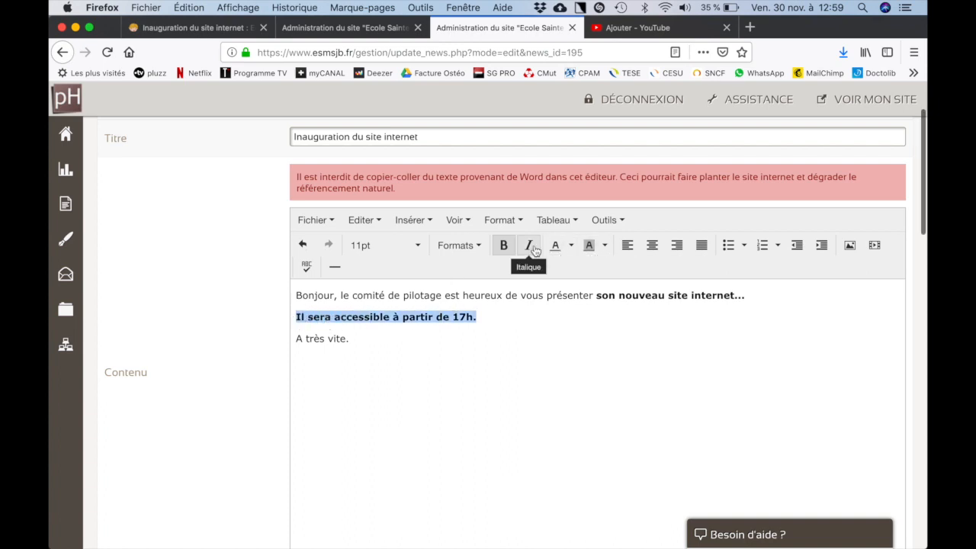
left_click(504, 244)
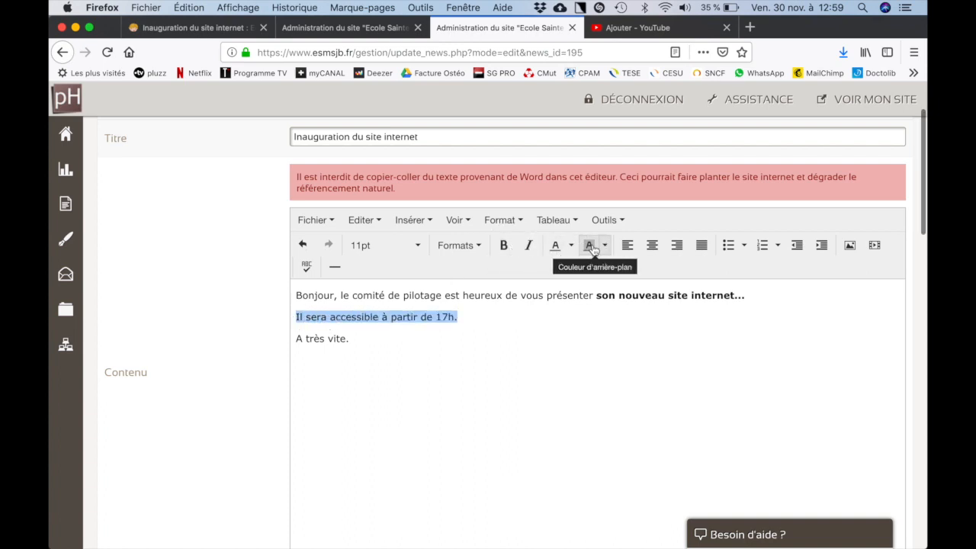
left_click(607, 248)
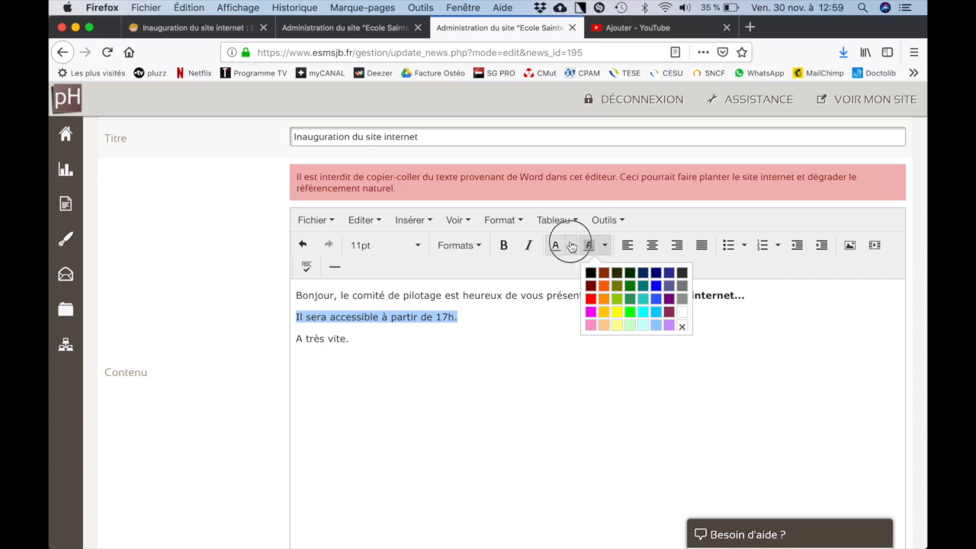
left_click(571, 245)
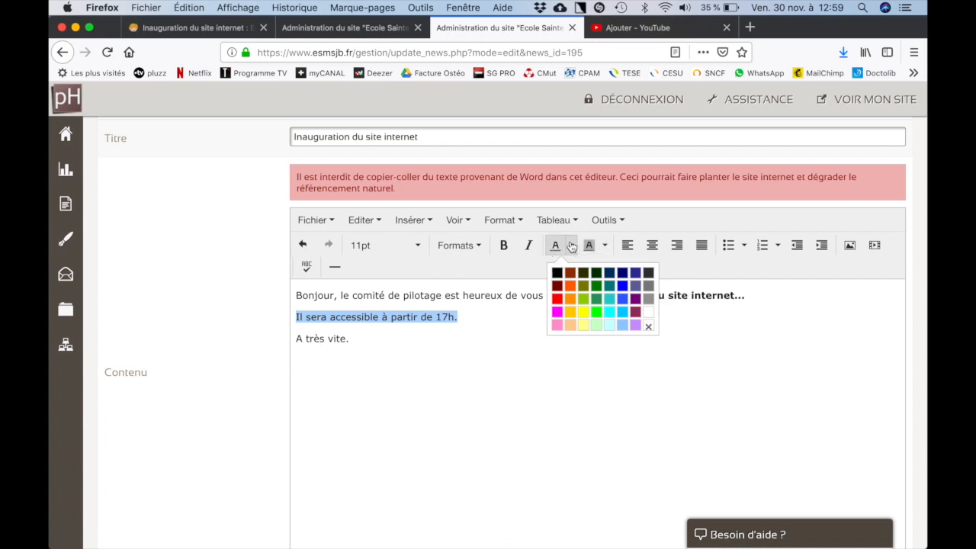
left_click(620, 288)
left_click(546, 360)
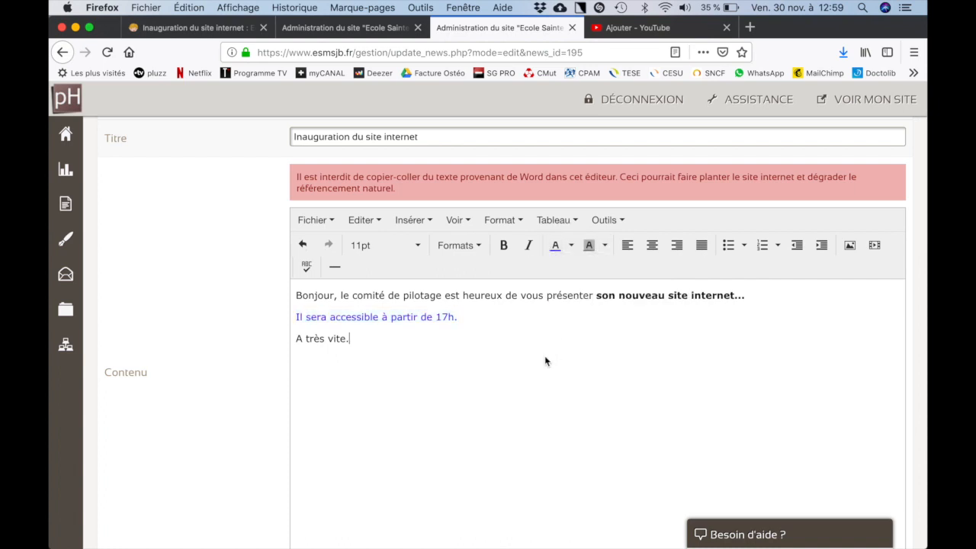
Step: Save the updated article and preview its content on the public site
scroll(544, 355, "down", 5)
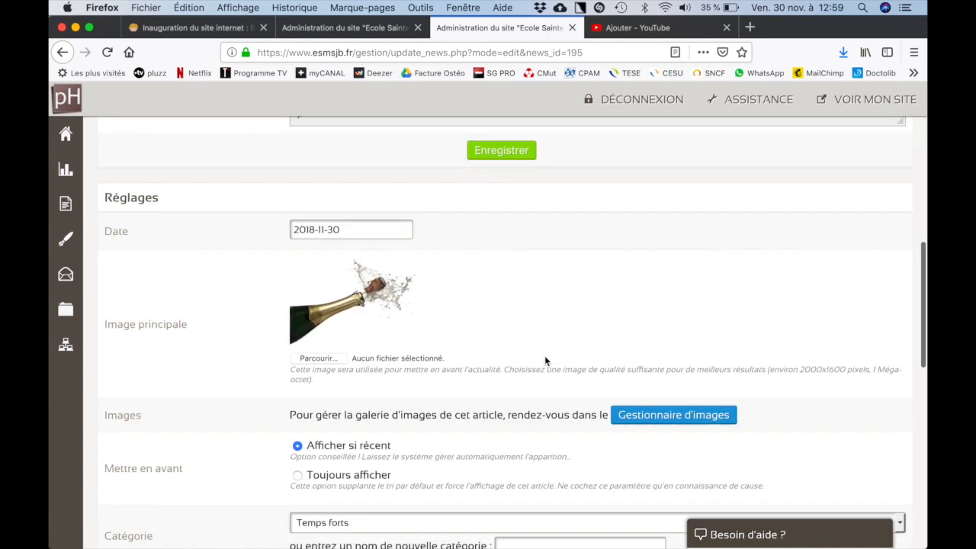
left_click(500, 212)
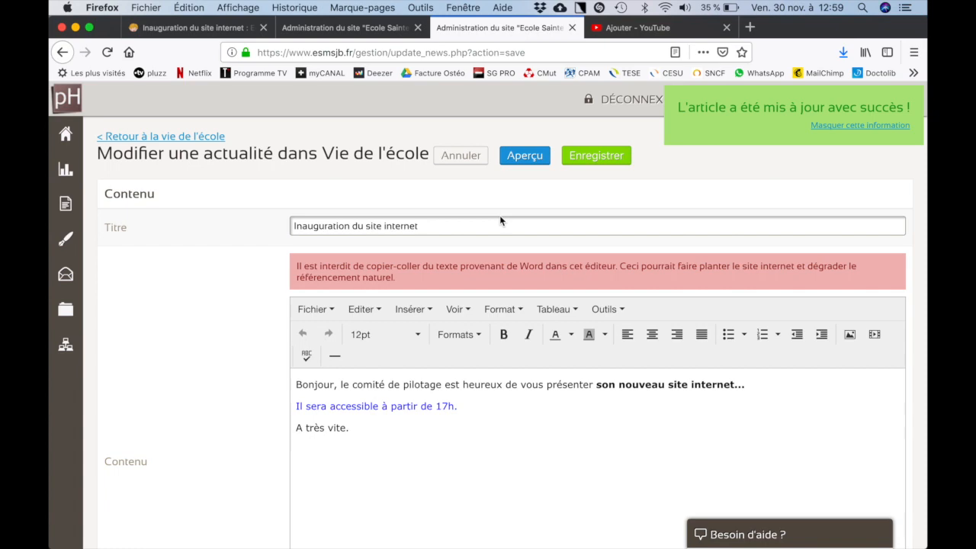
left_click(532, 156)
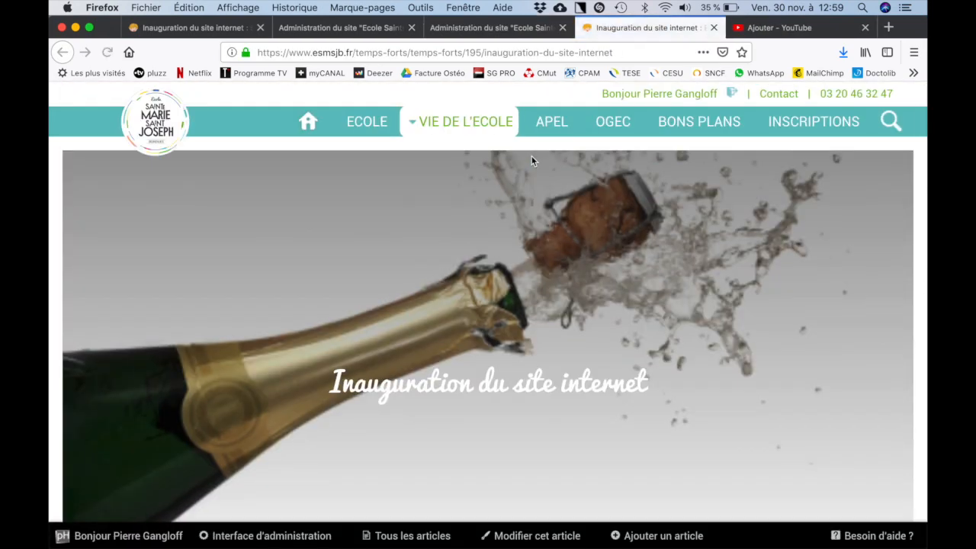
scroll(532, 155, "down", 5)
scroll(531, 155, "down", 1)
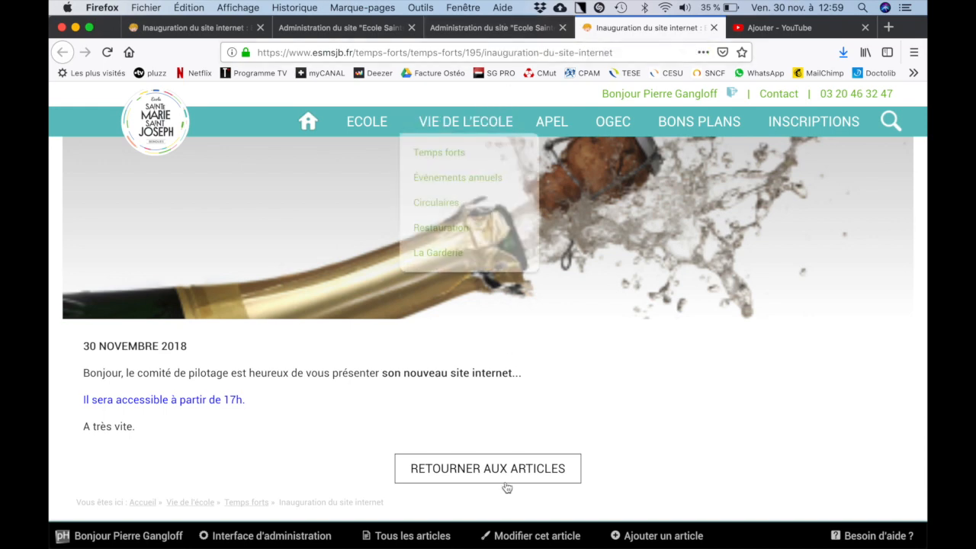
Step: Reopen the article for editing and open the image manager for its gallery
left_click(508, 535)
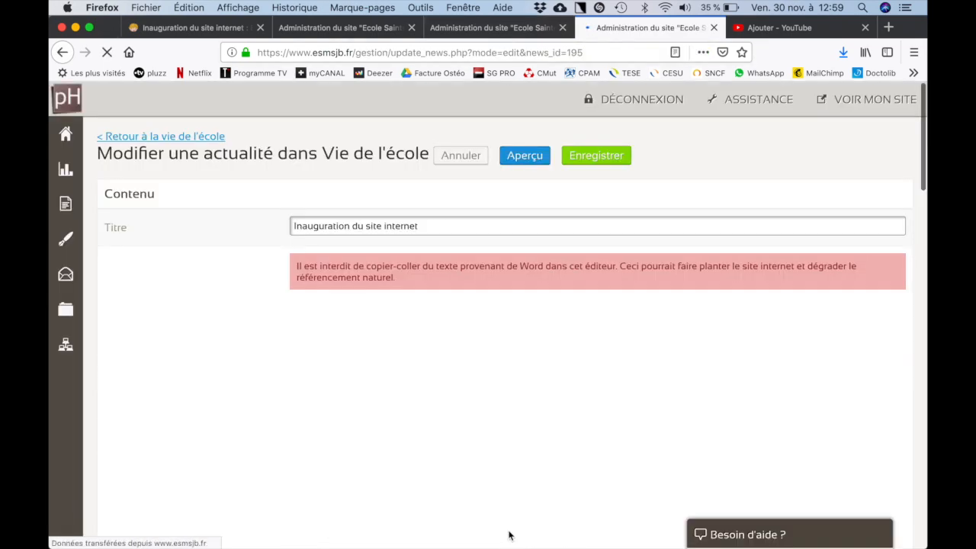
scroll(560, 398, "down", 5)
scroll(560, 404, "down", 5)
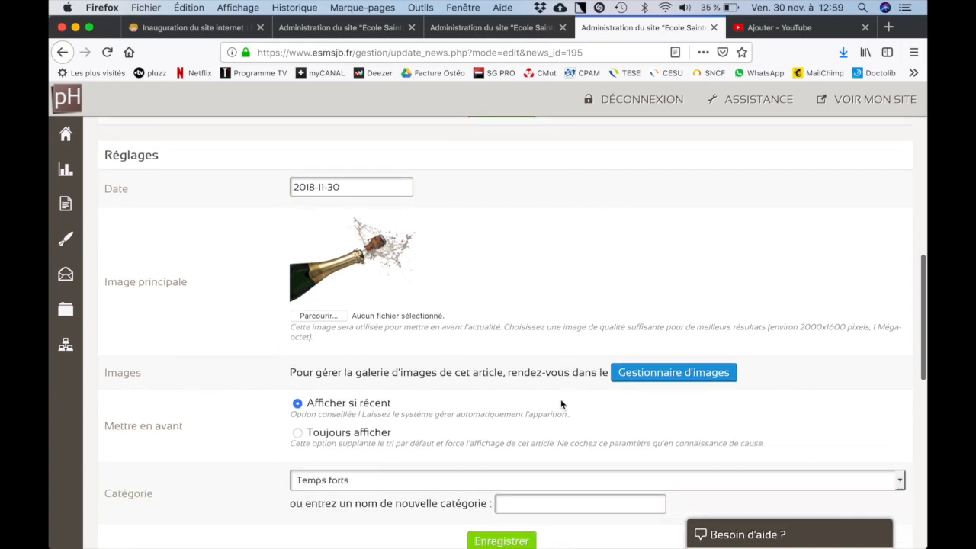
scroll(561, 404, "down", 5)
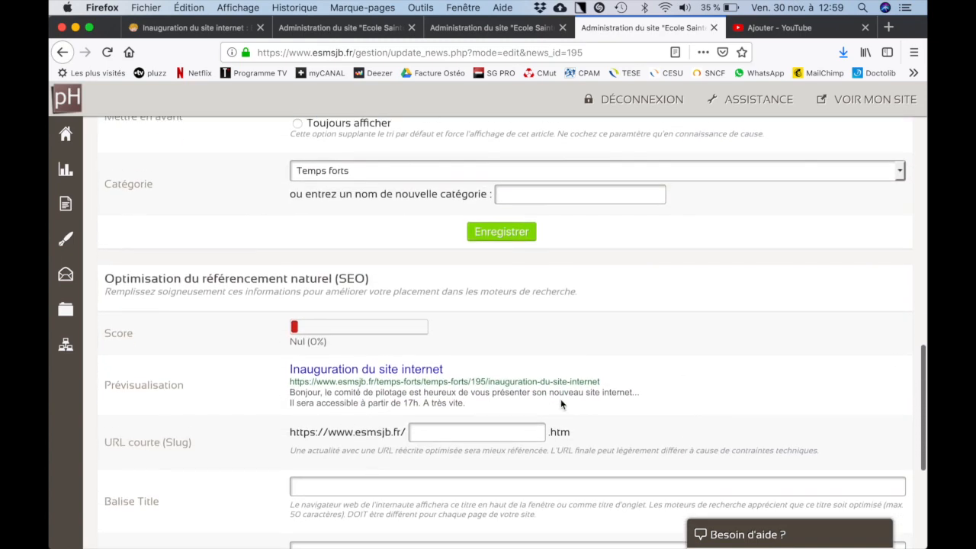
scroll(560, 400, "up", 10)
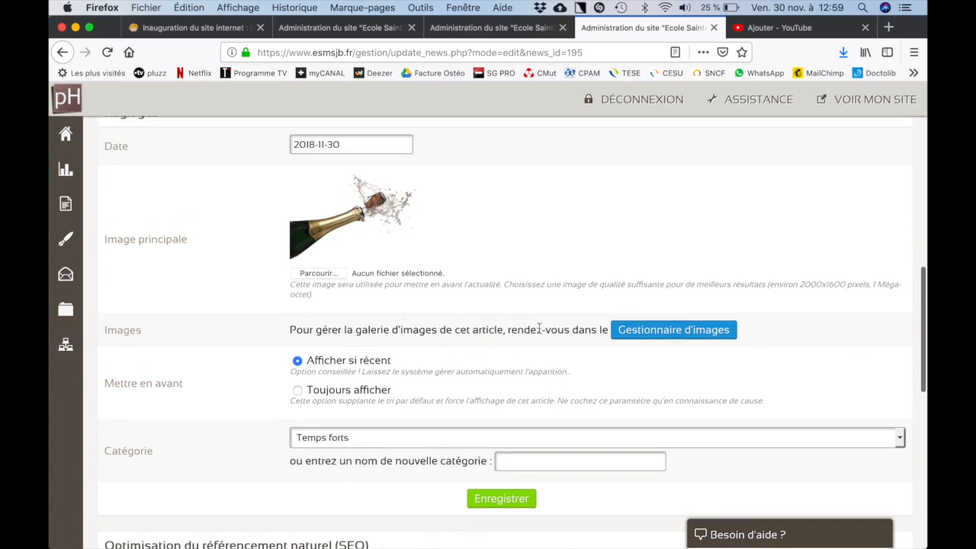
left_click(642, 331)
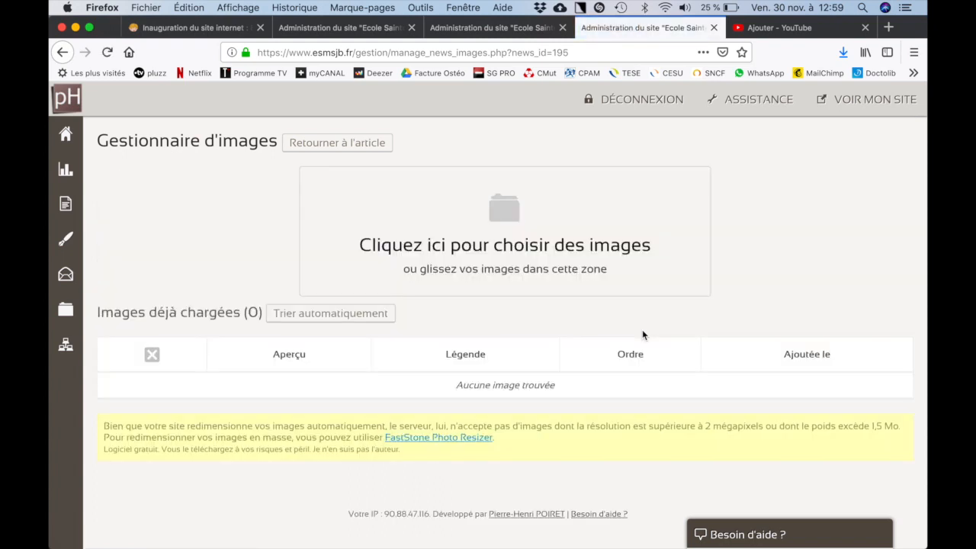
Step: Upload the six consecutive images from "sainte-marie1905.jpg" through "un-monstre-a-paris-2011-14496-1568185391.jpg" to the article's gallery
left_click(562, 206)
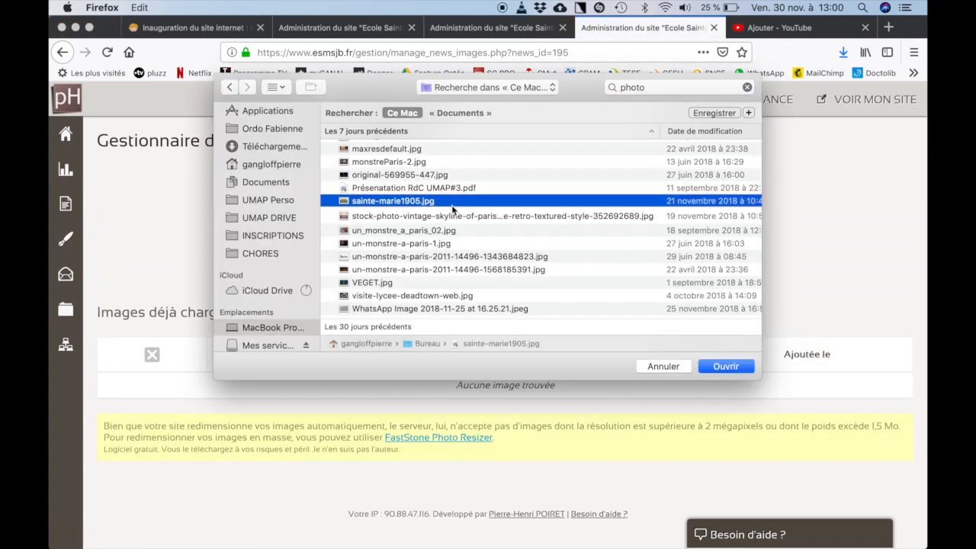
left_click(446, 216, "shift")
left_click(442, 230, "shift")
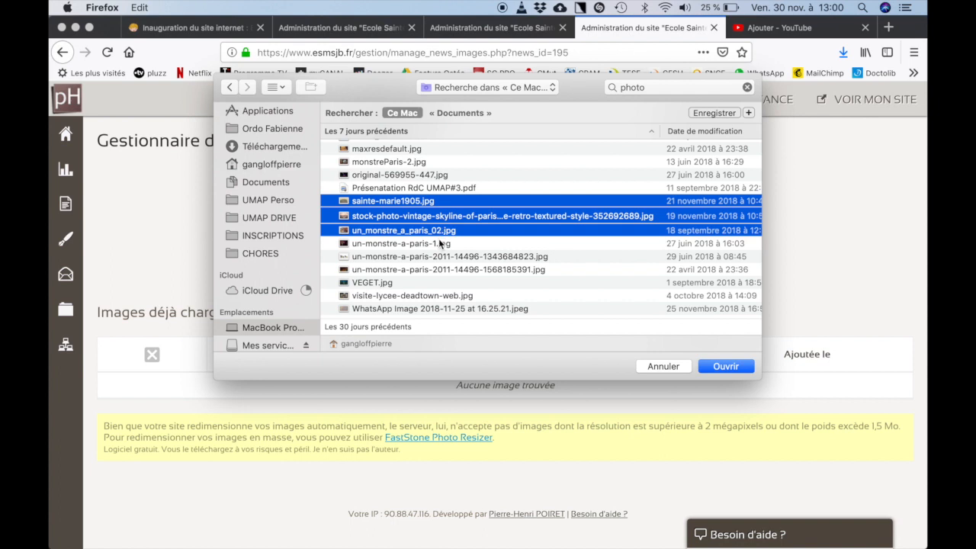
left_click(440, 243, "shift")
left_click(440, 259, "shift")
left_click(440, 269, "shift")
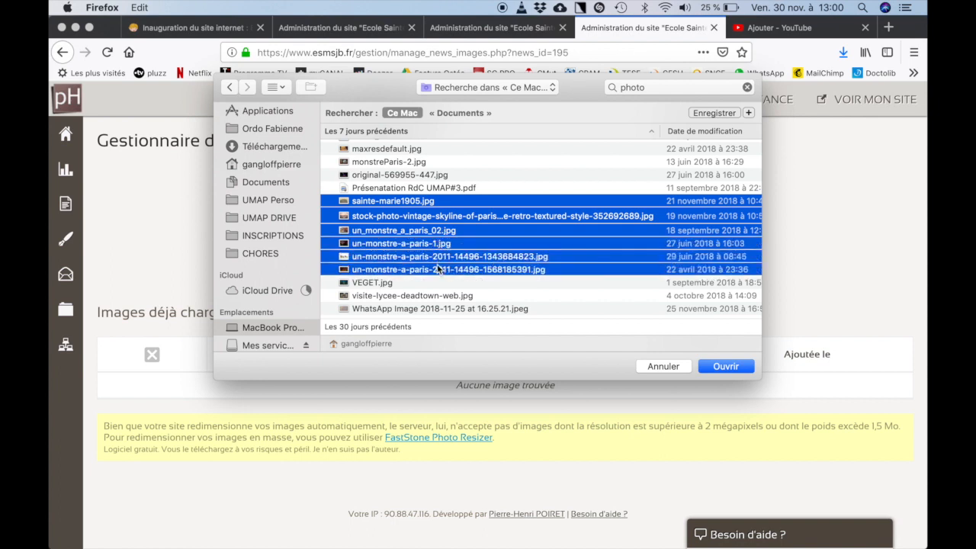
left_click(709, 366)
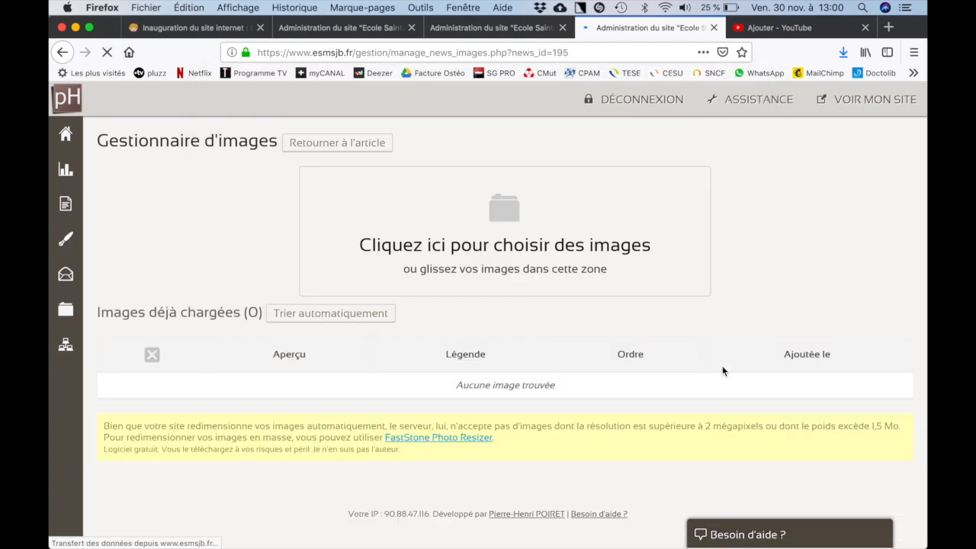
Step: Look over the uploaded gallery images, then return to the article and save it
scroll(722, 365, "down", 5)
scroll(723, 371, "down", 7)
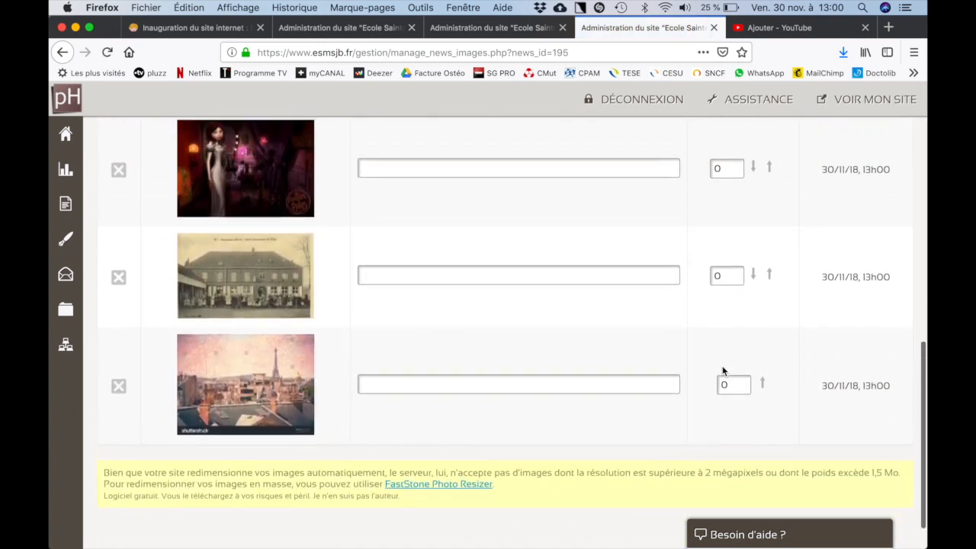
scroll(723, 371, "up", 10)
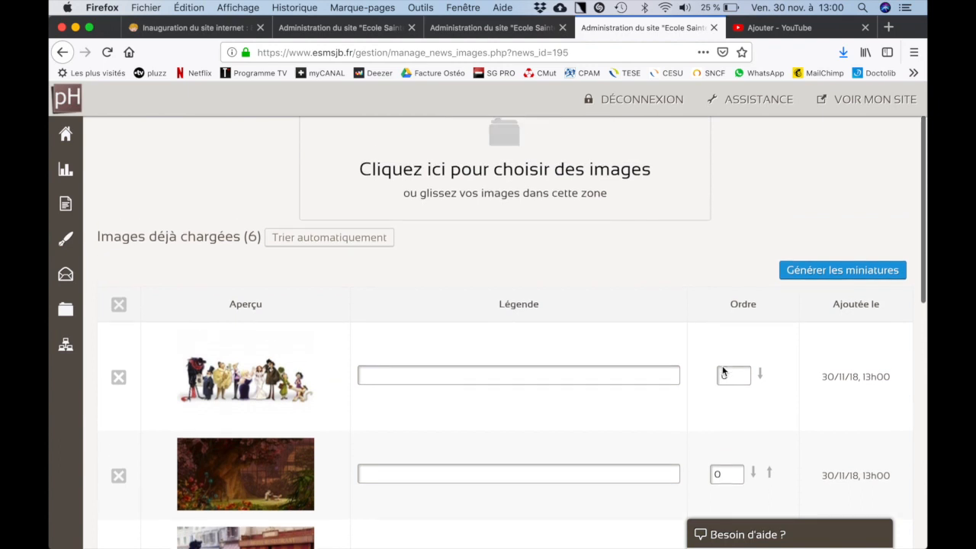
scroll(723, 369, "up", 2)
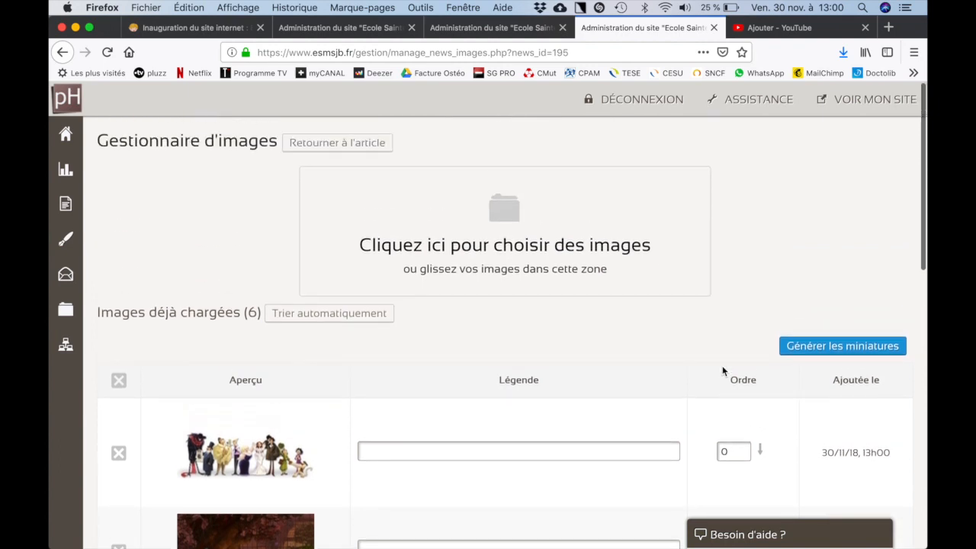
left_click(374, 145)
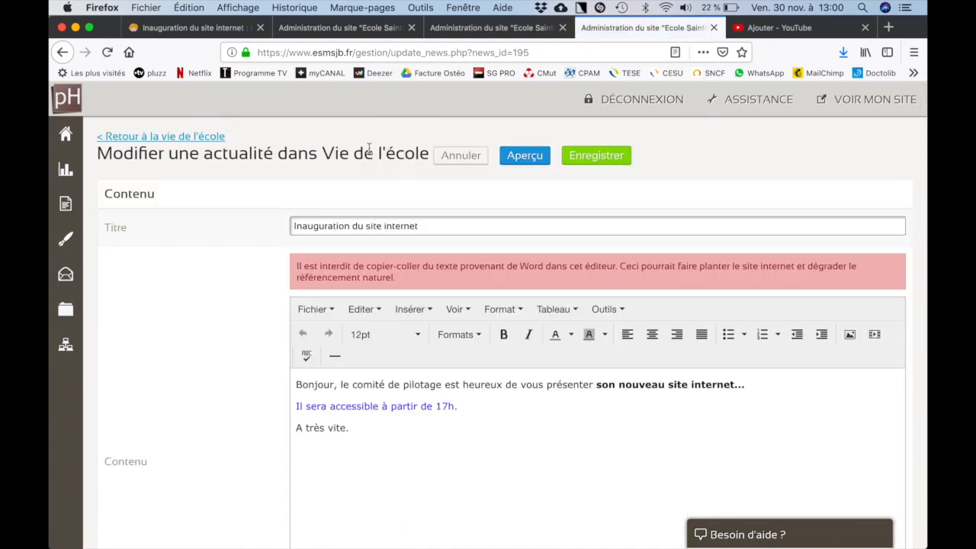
scroll(369, 148, "down", 5)
scroll(369, 148, "down", 5)
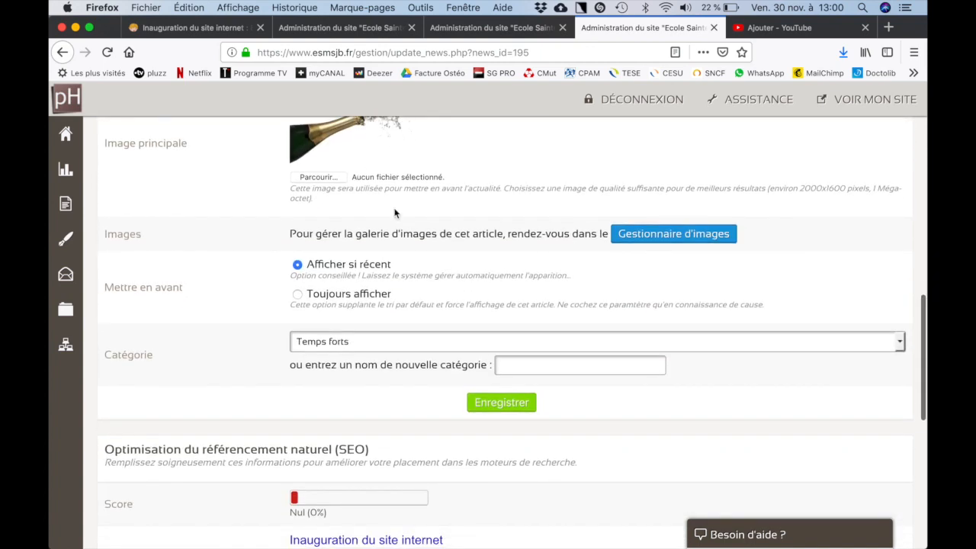
left_click(484, 400)
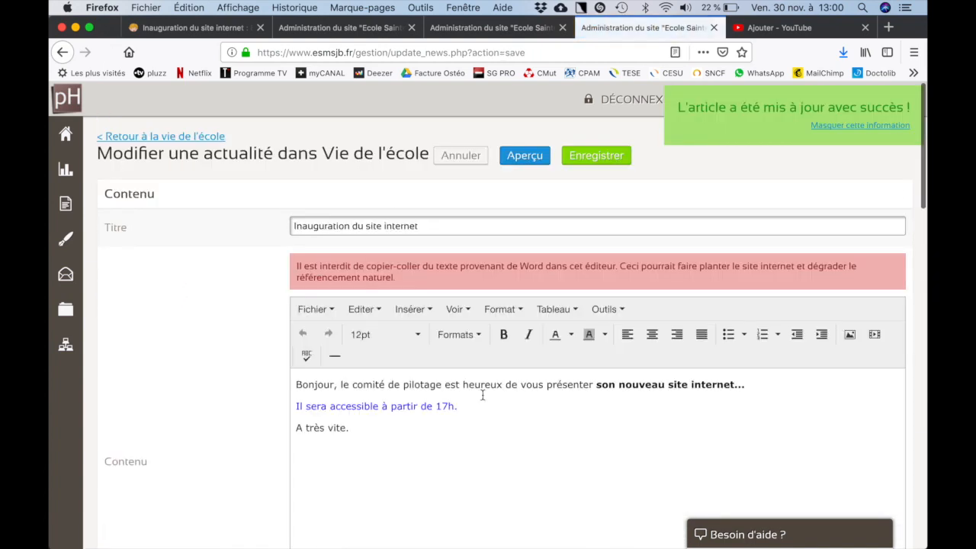
Step: Preview the article on the public site and show its photo gallery
left_click(529, 159)
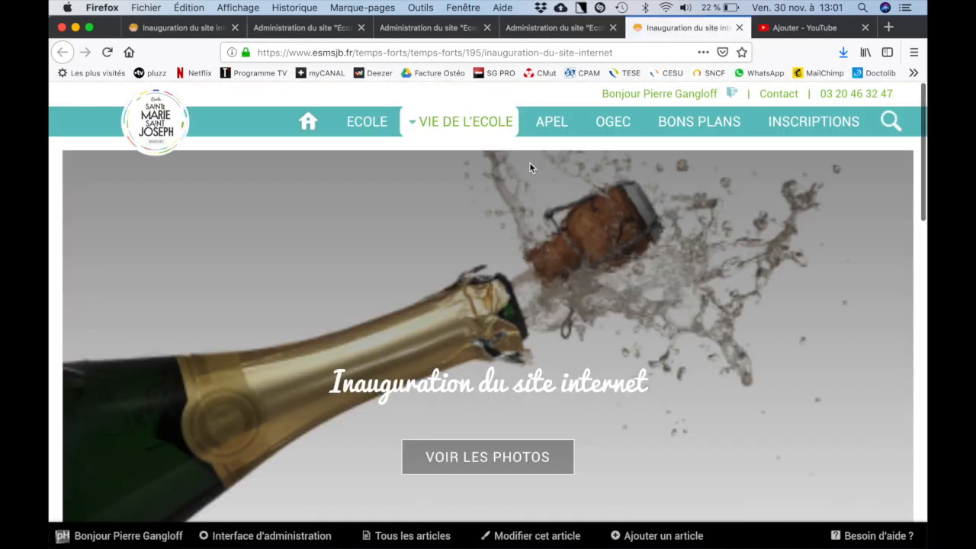
scroll(529, 162, "down", 3)
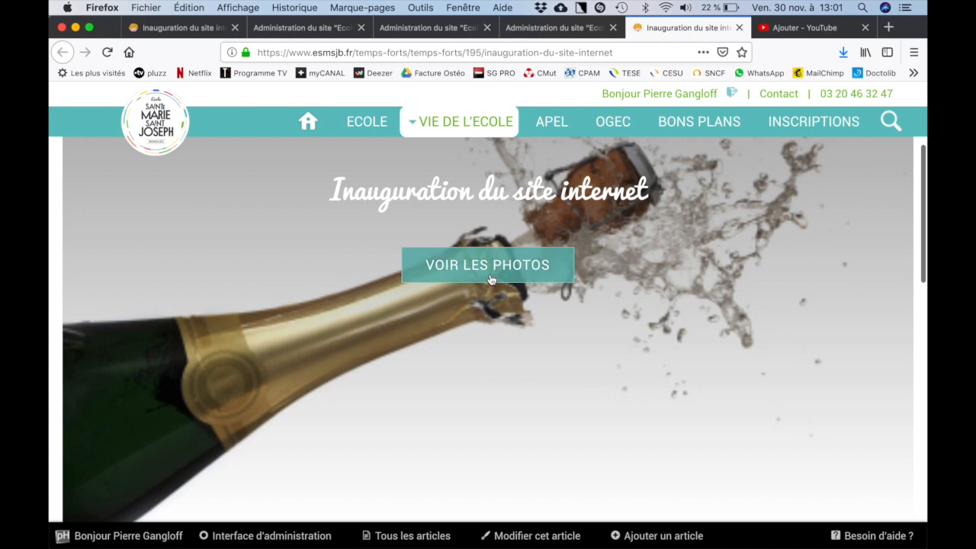
left_click(490, 279)
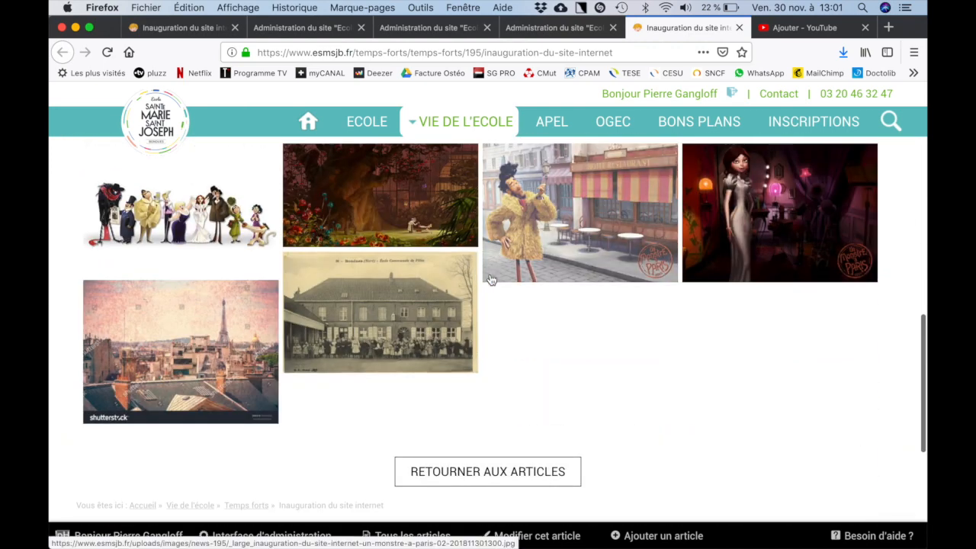